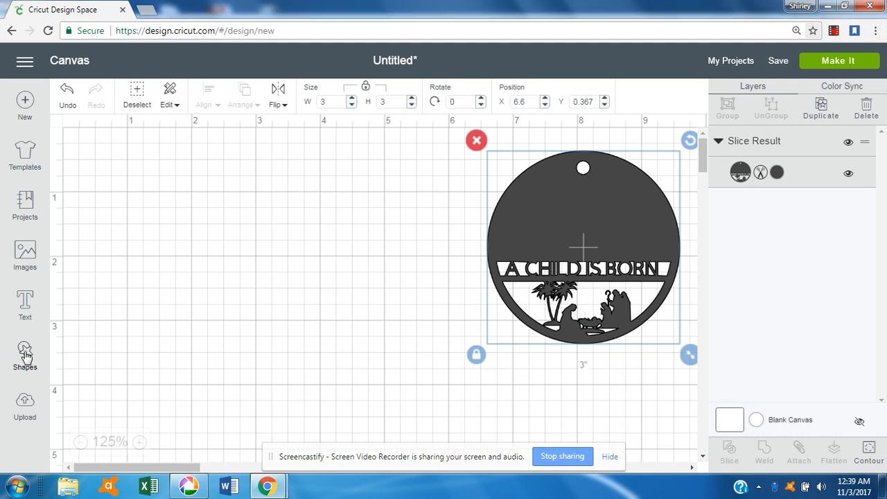
# Step: Add a circle beside the finished ornament, duplicate it twice, and park one of the copies over the ornament
pyautogui.click(132, 253)
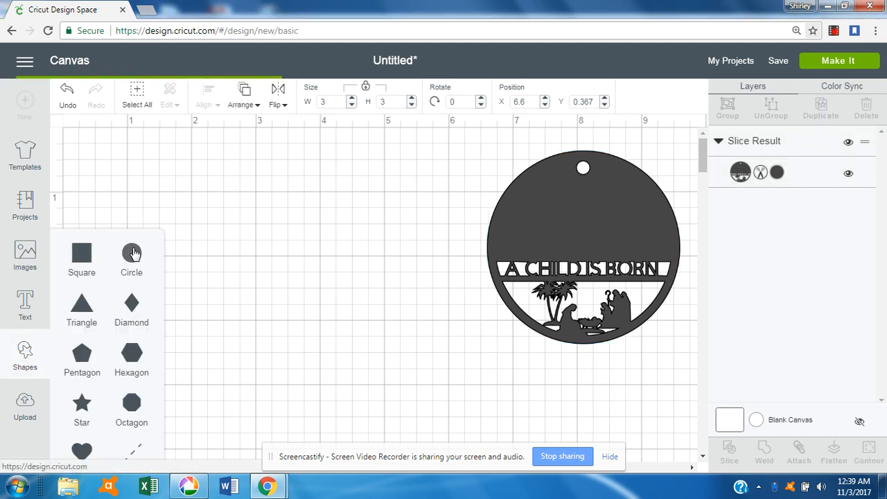
pyautogui.moveTo(415, 404); pyautogui.dragTo(271, 204)
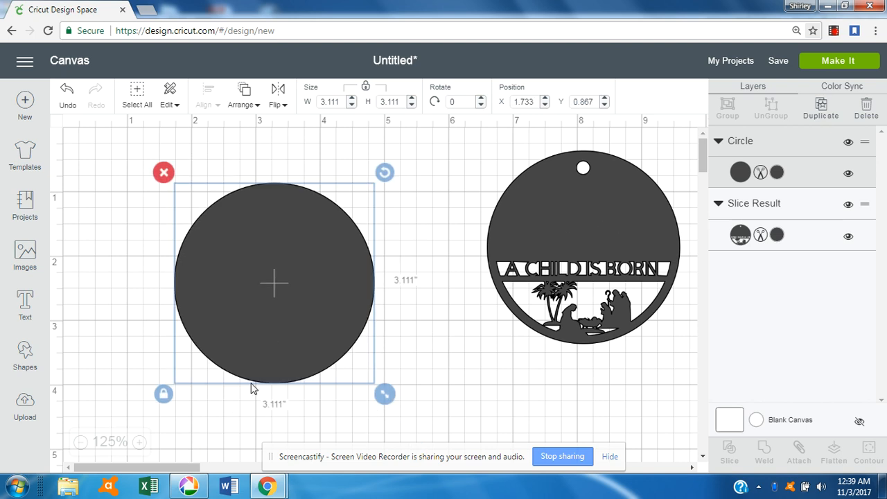
pyautogui.click(820, 110)
pyautogui.click(821, 109)
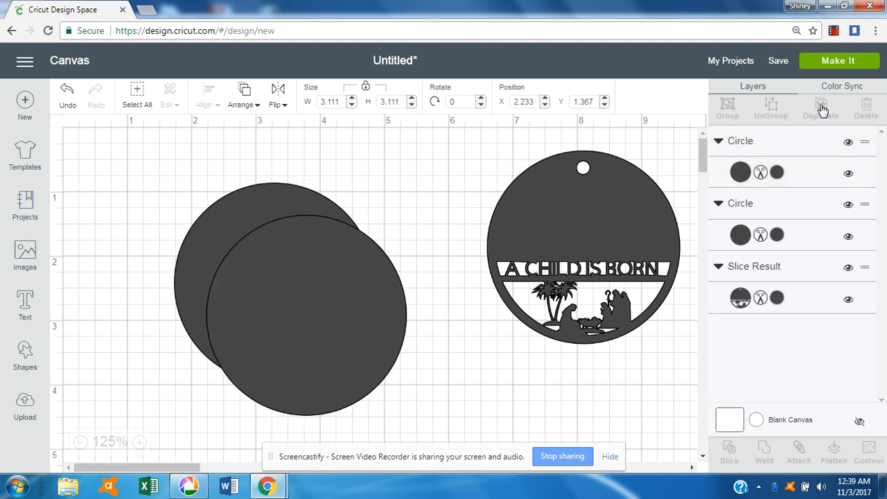
pyautogui.moveTo(408, 346); pyautogui.dragTo(655, 183)
# Step: Set the width of the rear circle to 3 and of the overlapping front circle to 2.75
pyautogui.click(279, 205)
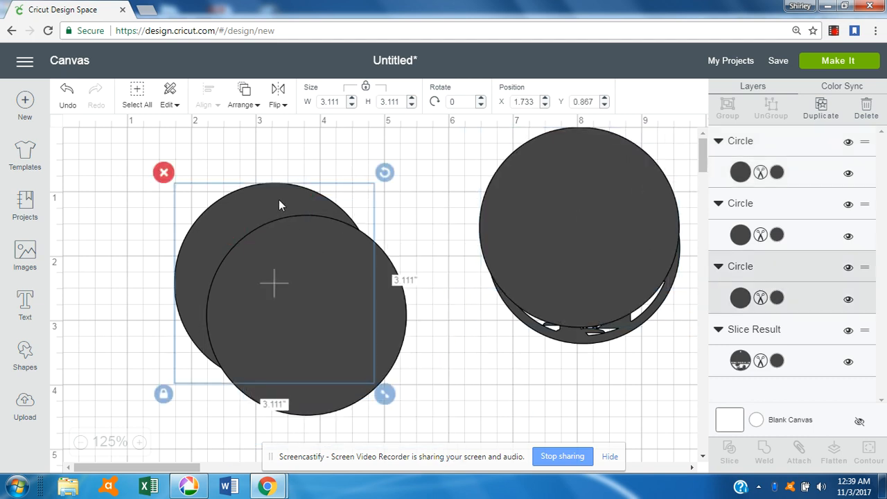
pyautogui.click(338, 101)
pyautogui.write('3')
pyautogui.press('Tab')
pyautogui.click(390, 287)
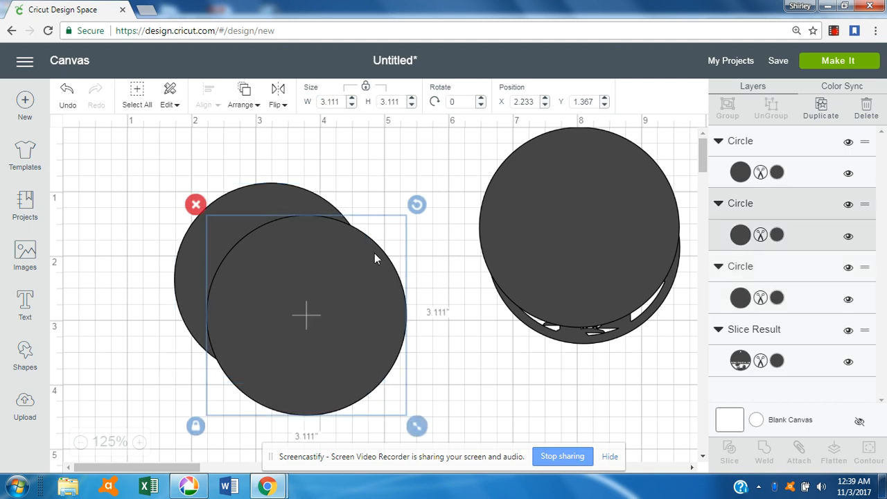
pyautogui.click(340, 102)
pyautogui.write('2.75')
pyautogui.press('Return')
# Step: Centre the 3-inch and 2.75-inch circles on each other and slice them
pyautogui.moveTo(135, 147); pyautogui.dragTo(418, 417)
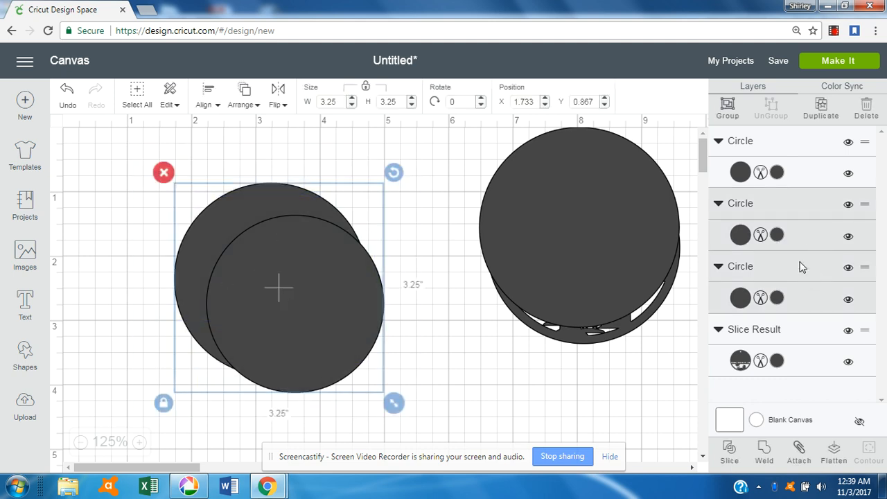
pyautogui.click(209, 100)
pyautogui.click(219, 256)
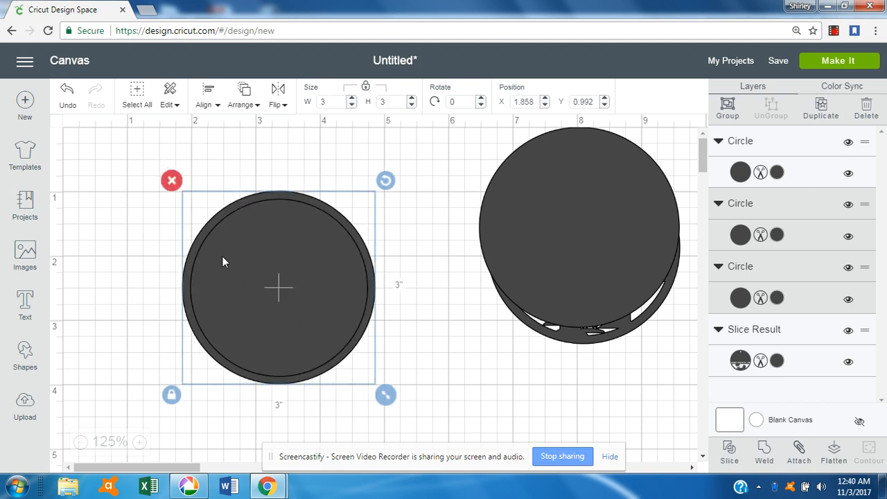
pyautogui.click(729, 451)
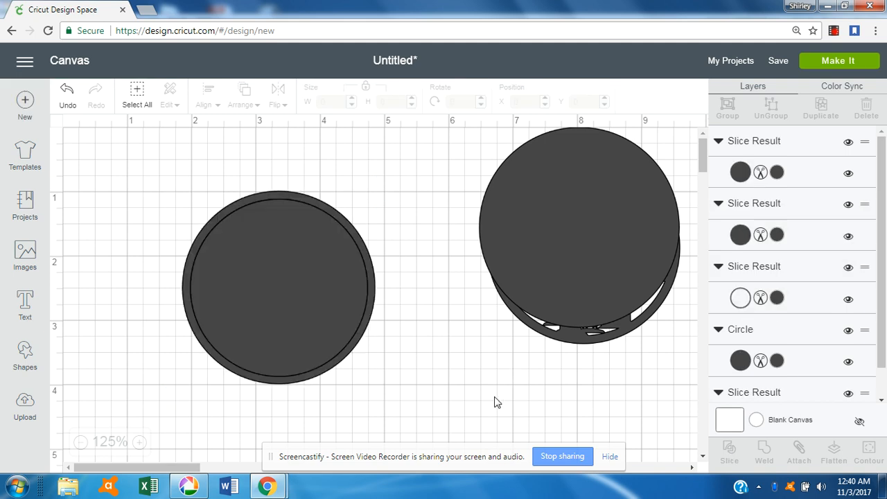
# Step: Delete the two solid inner slice pieces so only the outer ring is left
pyautogui.click(313, 279)
pyautogui.click(179, 188)
pyautogui.click(261, 258)
pyautogui.click(180, 189)
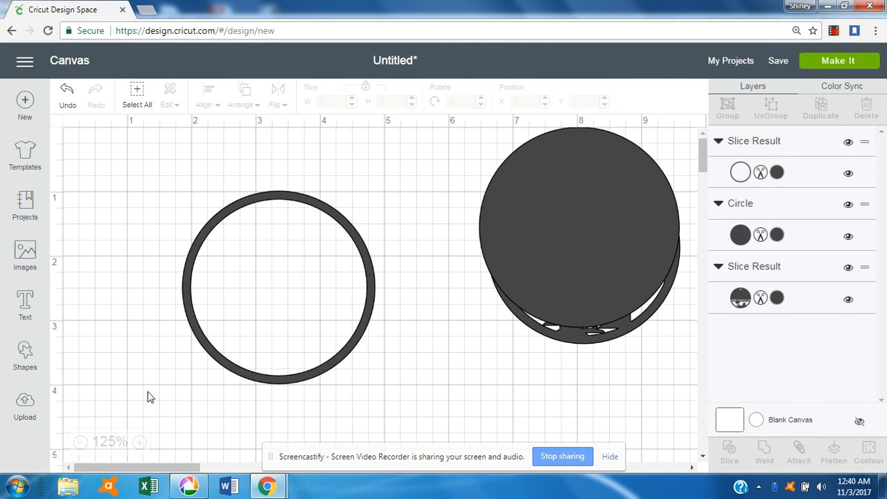
# Step: Add a square to the canvas and delete the surplus second square
pyautogui.click(24, 352)
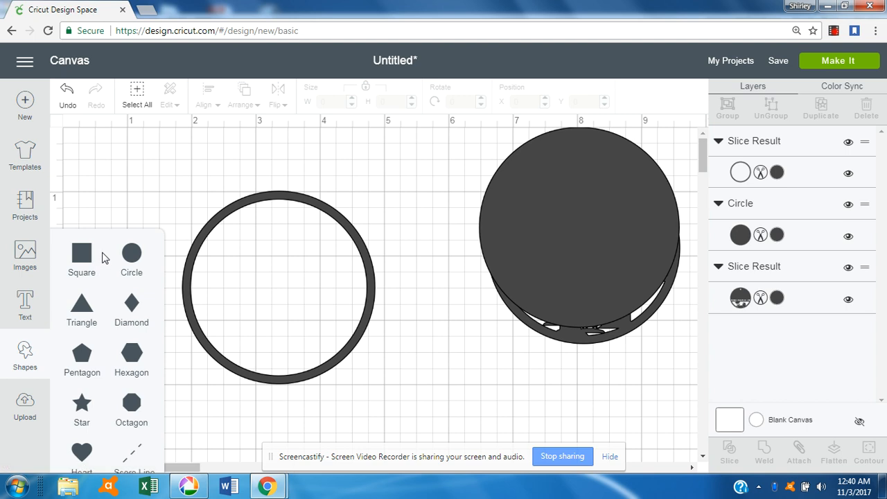
pyautogui.click(85, 257)
pyautogui.click(84, 256)
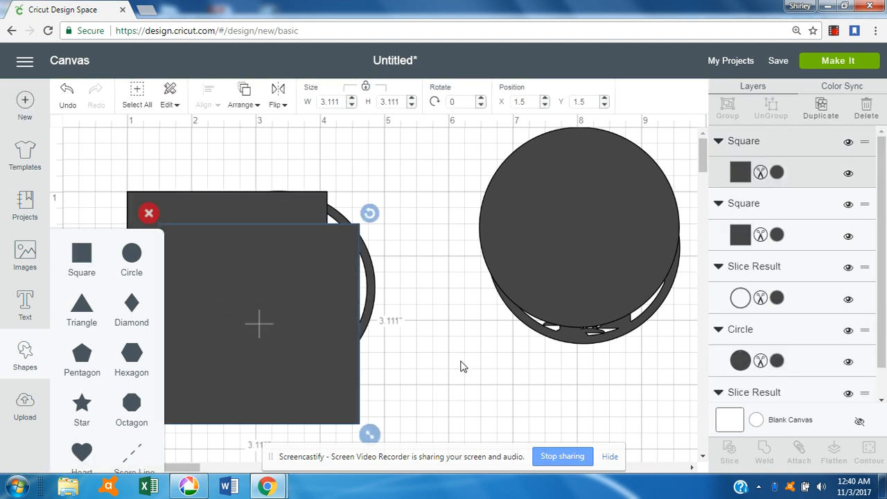
pyautogui.click(149, 214)
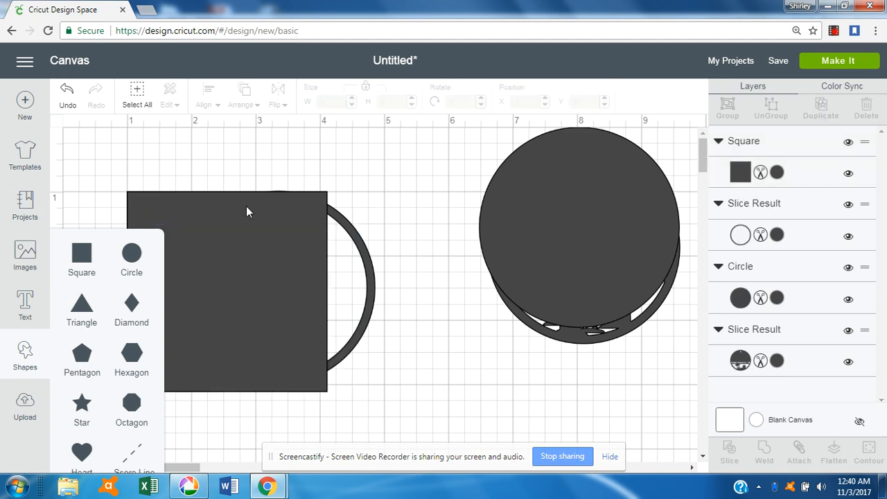
# Step: Unlock the square's proportions, flatten it into a bar about 2.8 in wide and 0.078 in high, and place it across the ring
pyautogui.click(279, 253)
pyautogui.click(116, 404)
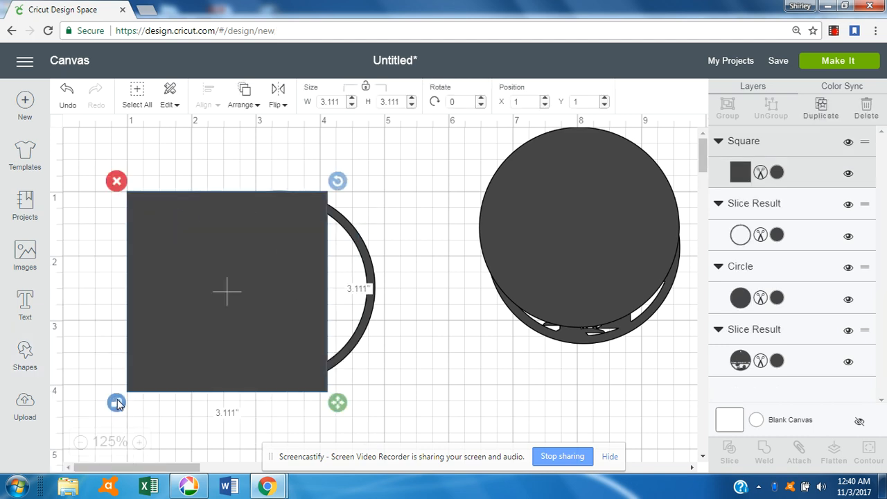
pyautogui.moveTo(337, 403); pyautogui.dragTo(341, 360)
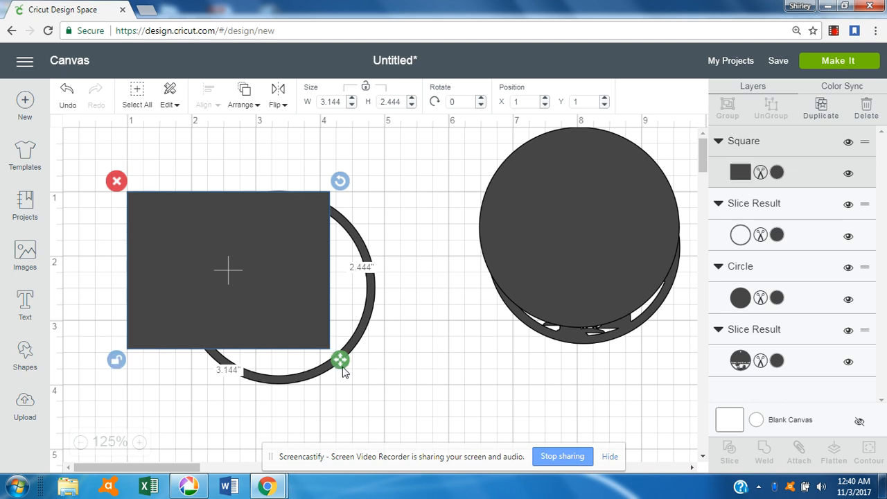
pyautogui.moveTo(340, 360); pyautogui.dragTo(317, 217)
pyautogui.moveTo(274, 197); pyautogui.dragTo(336, 311)
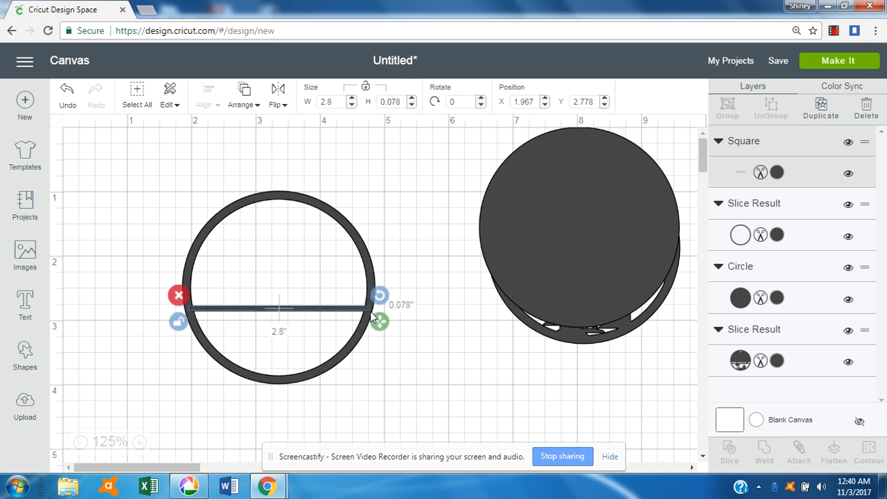
# Step: Duplicate the bar, place the two bars across the ring at about Y 2.567 and Y 2.944, and weld them to the ring
pyautogui.click(820, 105)
pyautogui.moveTo(376, 345); pyautogui.dragTo(342, 323)
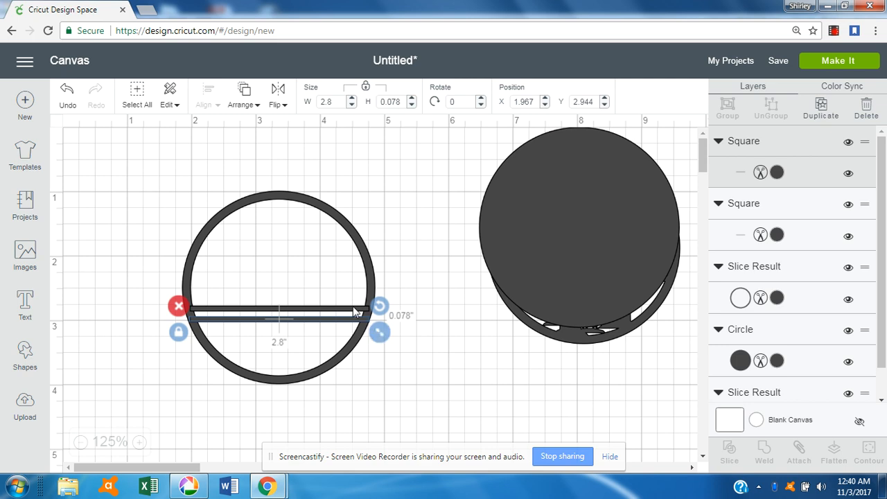
pyautogui.moveTo(352, 306); pyautogui.dragTo(354, 297)
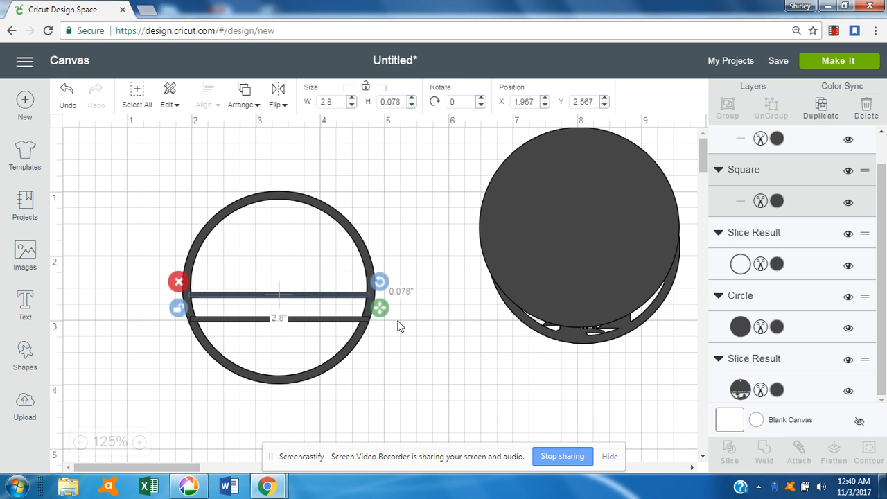
pyautogui.moveTo(128, 152); pyautogui.dragTo(414, 417)
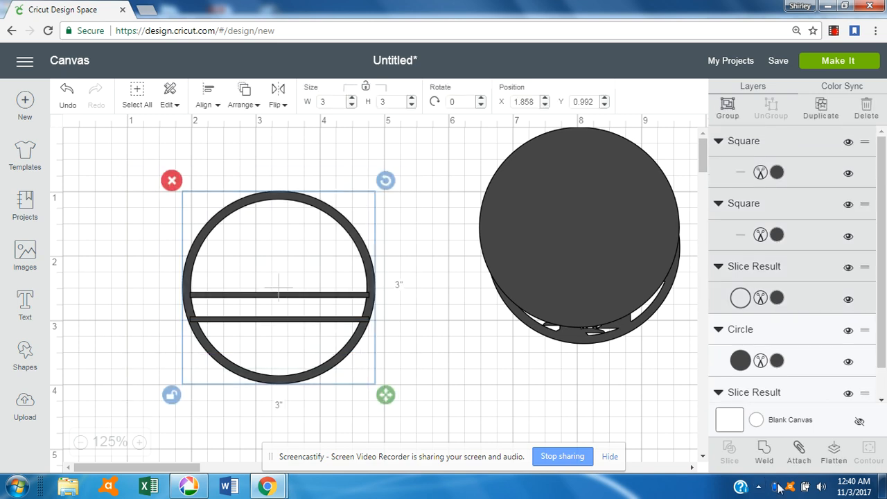
pyautogui.click(766, 452)
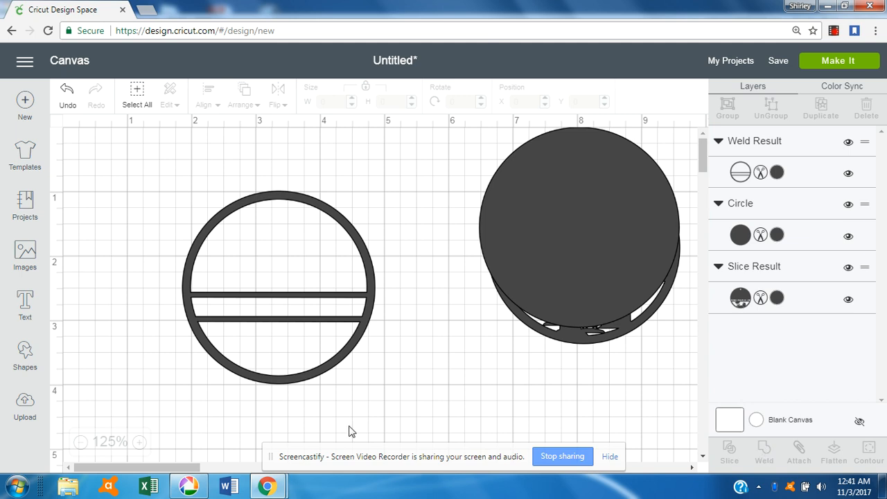
# Step: Add the text "A CHILD IS BORN" in Cricut Sans
pyautogui.click(26, 307)
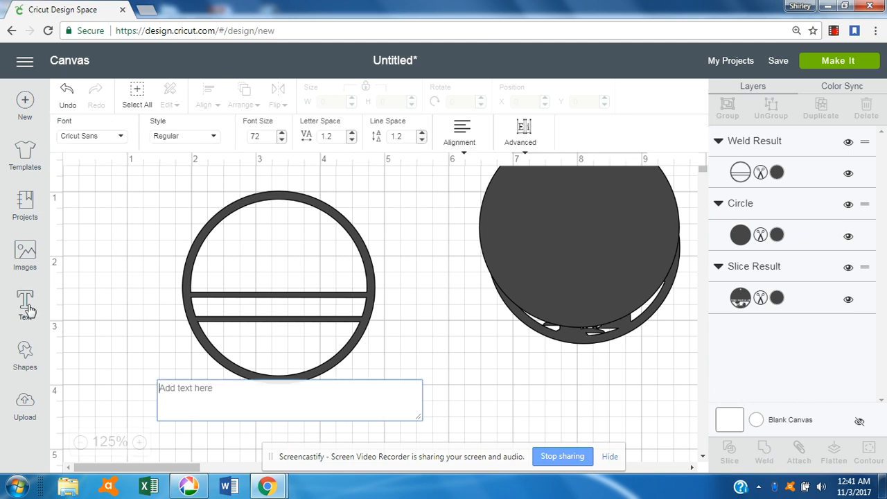
pyautogui.write('A ')
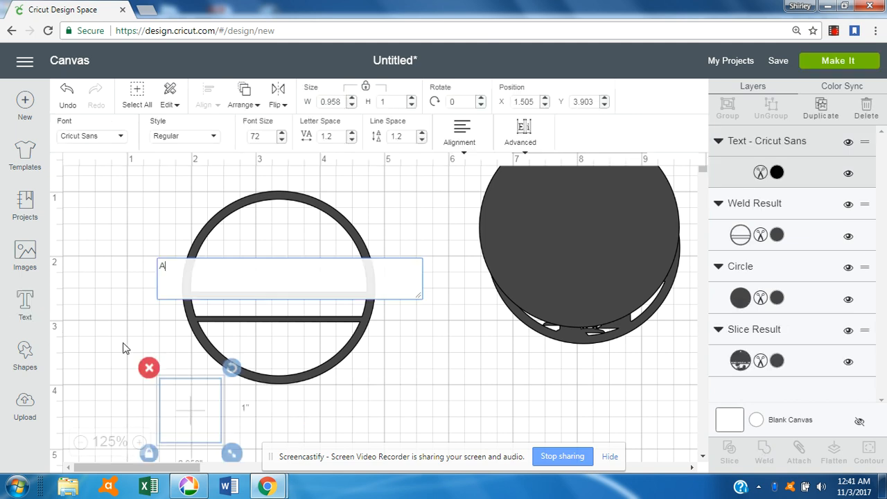
pyautogui.write('CHILDE')
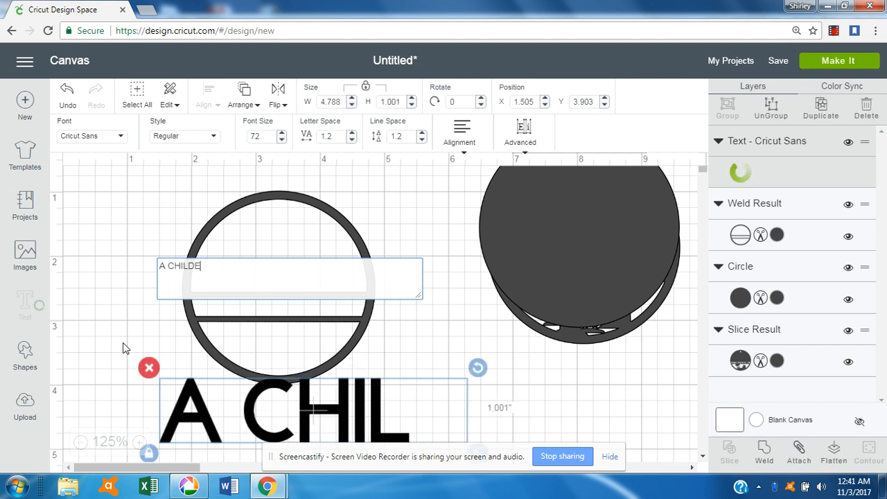
pyautogui.write(' IS BORN')
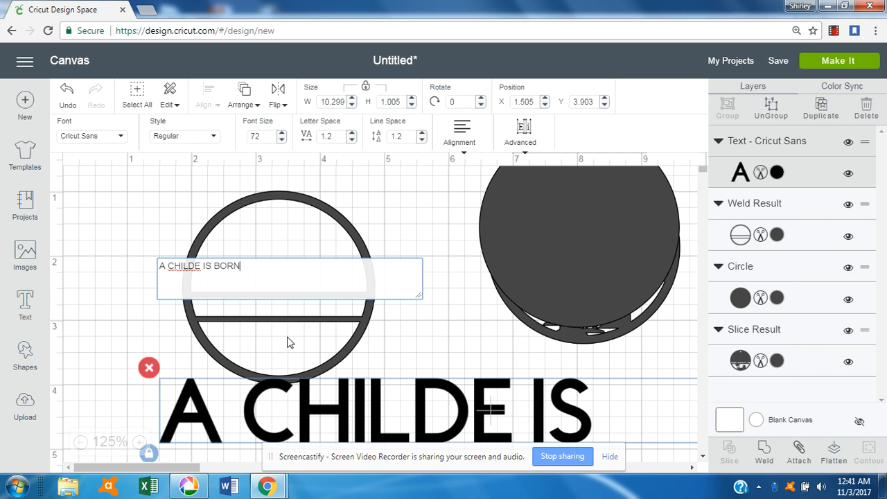
pyautogui.click(201, 266)
pyautogui.press('BackSpace')
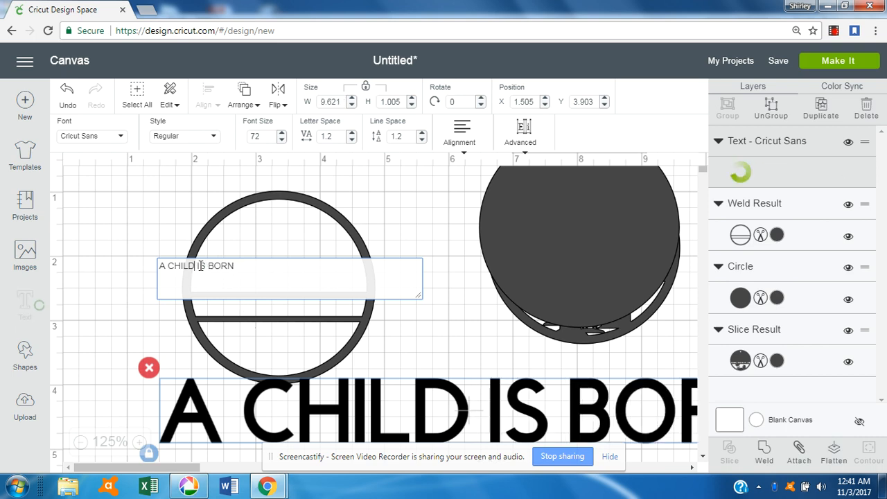
# Step: Move the text between the ring's two bars and resize it with unlocked proportions to about 2.577 in wide and 0.339 in high
pyautogui.moveTo(442, 428); pyautogui.dragTo(230, 317)
pyautogui.moveTo(683, 343); pyautogui.dragTo(275, 300)
pyautogui.moveTo(196, 275); pyautogui.dragTo(176, 287)
pyautogui.moveTo(98, 284); pyautogui.dragTo(210, 324)
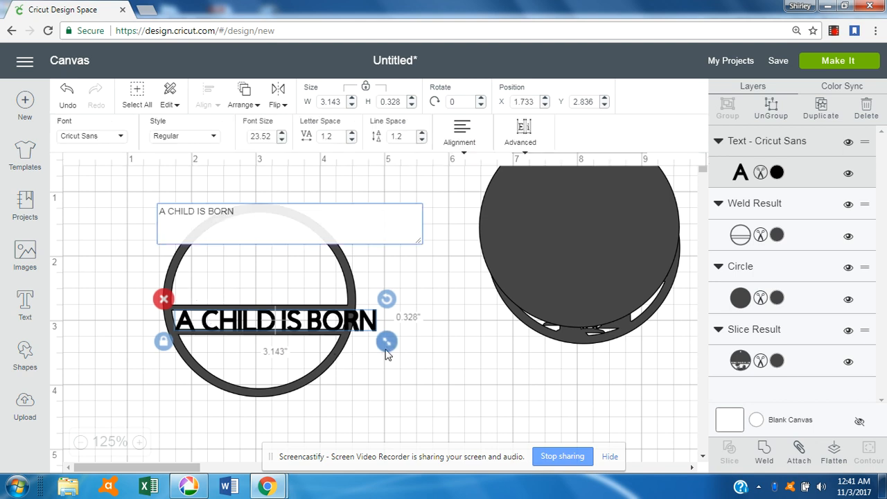
pyautogui.click(164, 342)
pyautogui.moveTo(388, 341); pyautogui.dragTo(357, 348)
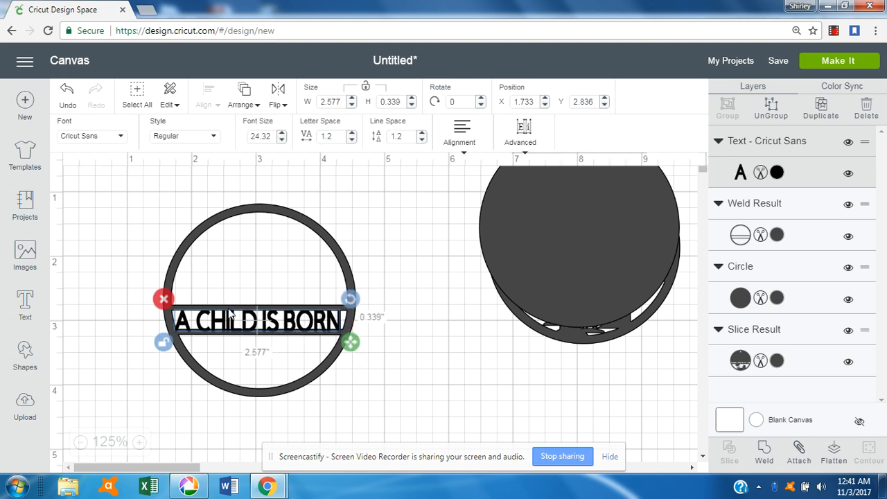
# Step: Narrow the text to about 2.458 in and shift the ring left to about X 1.487 to centre the lettering
pyautogui.click(139, 442)
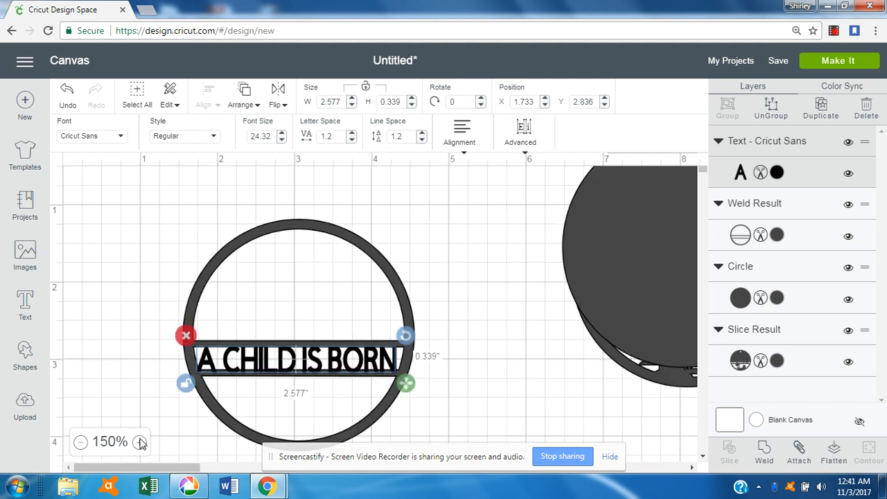
pyautogui.click(139, 442)
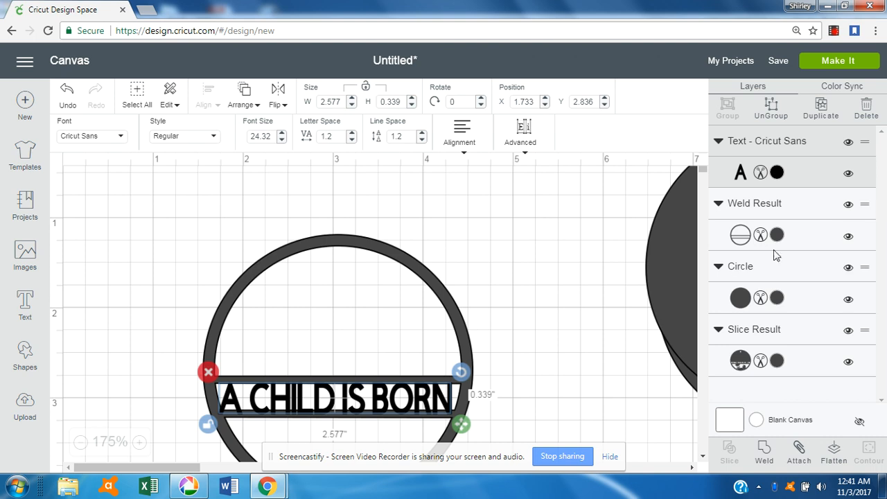
pyautogui.click(573, 343)
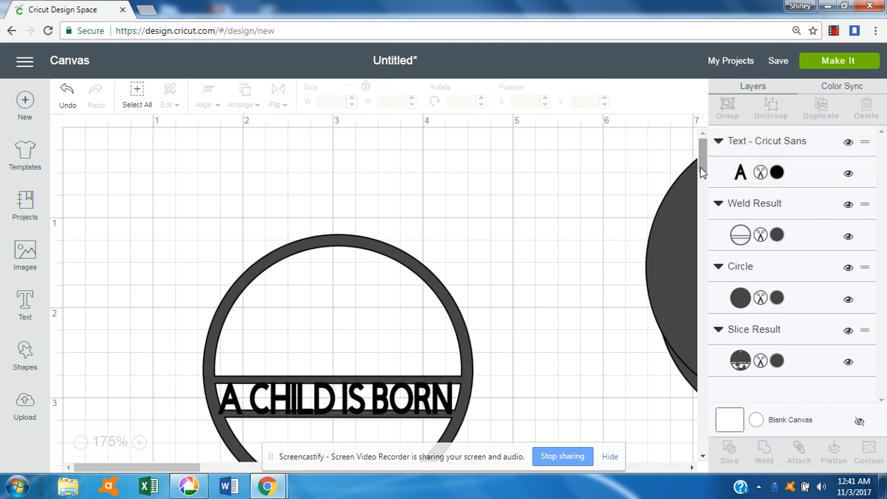
pyautogui.scroll(-3, 699, 172)
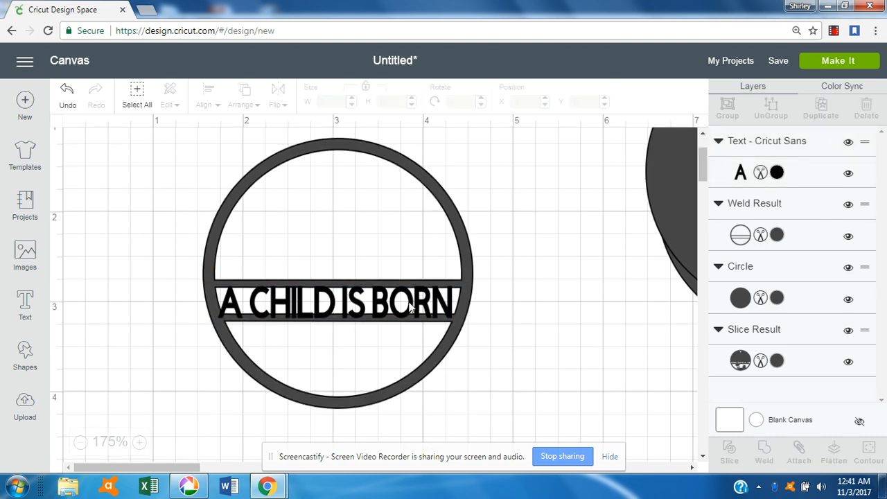
pyautogui.click(330, 310)
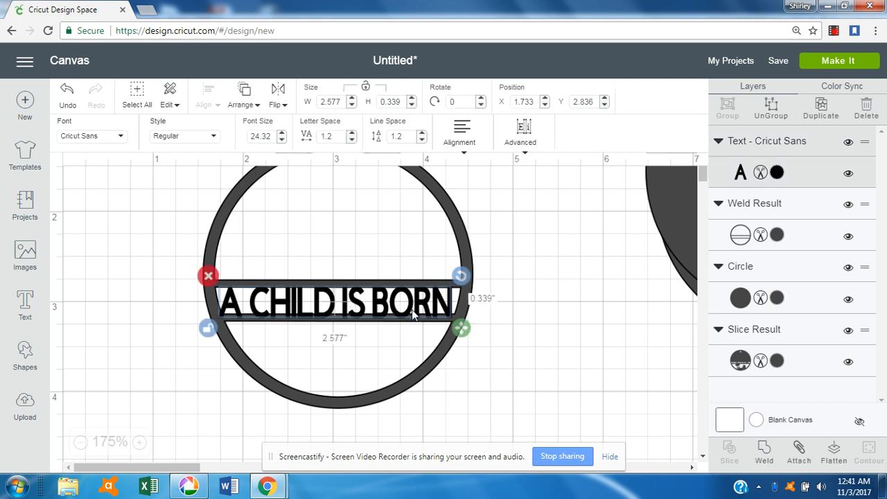
pyautogui.moveTo(461, 328); pyautogui.dragTo(449, 324)
pyautogui.click(381, 313)
pyautogui.moveTo(381, 313); pyautogui.dragTo(375, 313)
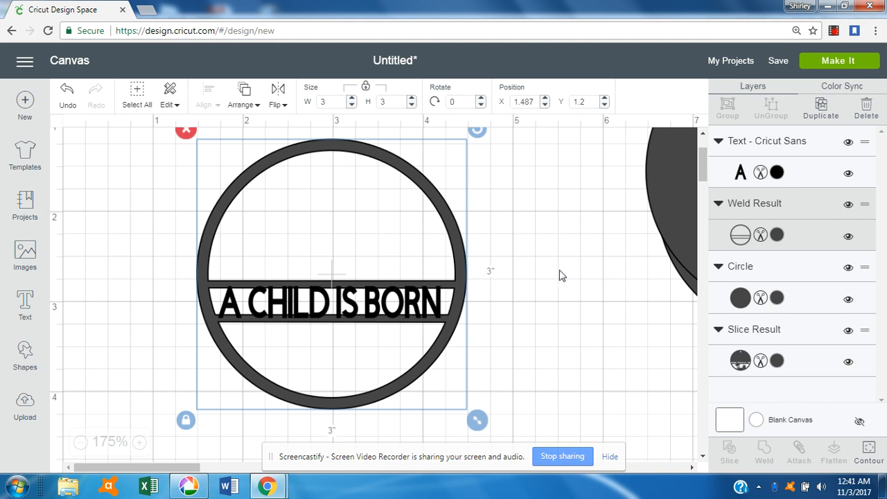
# Step: Reduce the height of the "A CHILD IS BORN" text to about 0.324 in, keeping its width
pyautogui.click(428, 313)
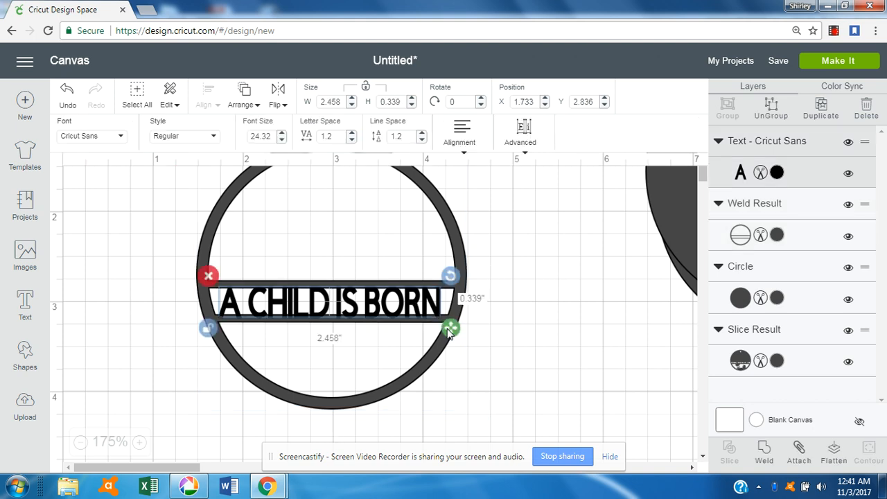
pyautogui.moveTo(449, 335); pyautogui.dragTo(449, 330)
pyautogui.click(527, 336)
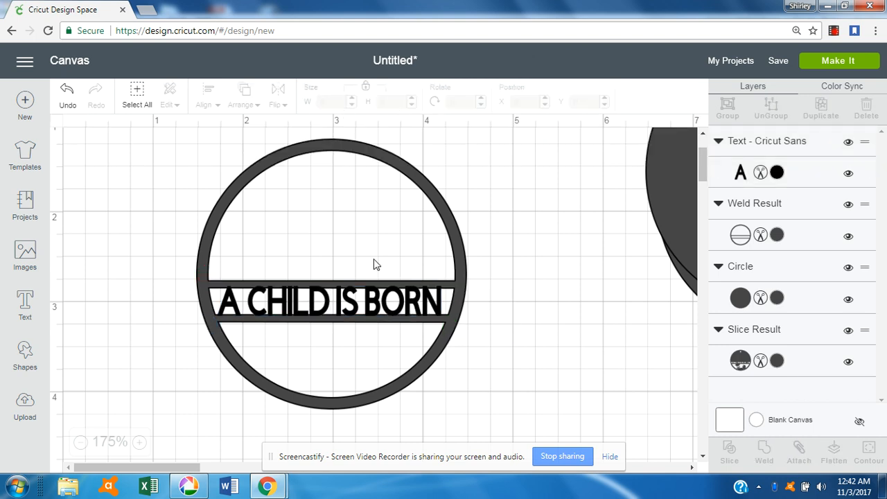
pyautogui.click(374, 311)
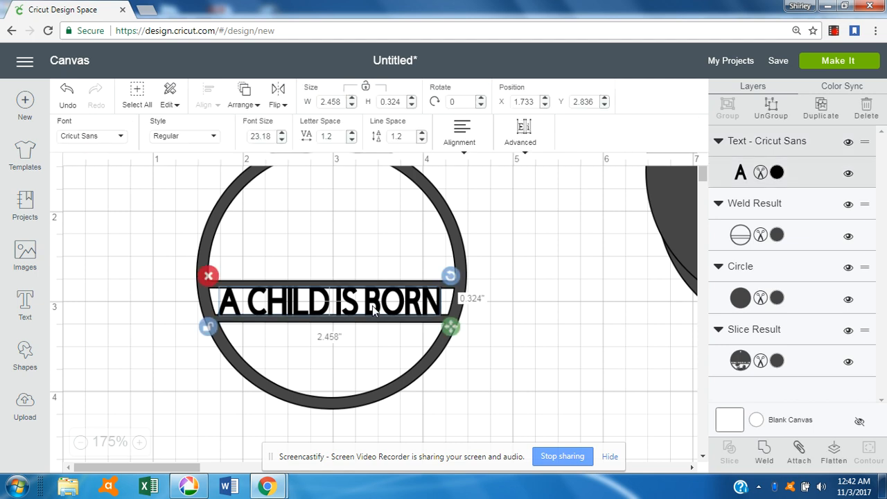
# Step: Nudge the "A CHILD IS BORN" text slightly right between the bars and weld it to the ring
pyautogui.moveTo(374, 311); pyautogui.dragTo(376, 312)
pyautogui.moveTo(601, 298); pyautogui.dragTo(181, 136)
pyautogui.click(112, 159)
pyautogui.moveTo(106, 145); pyautogui.dragTo(525, 443)
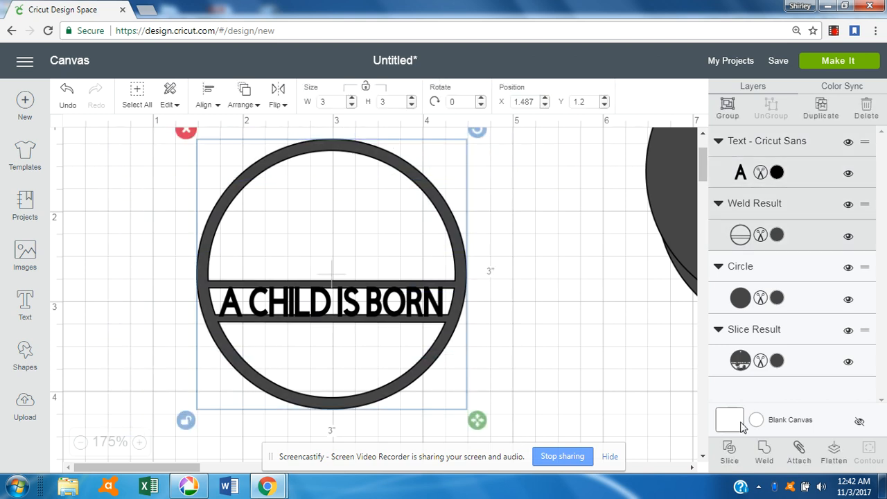
pyautogui.click(763, 448)
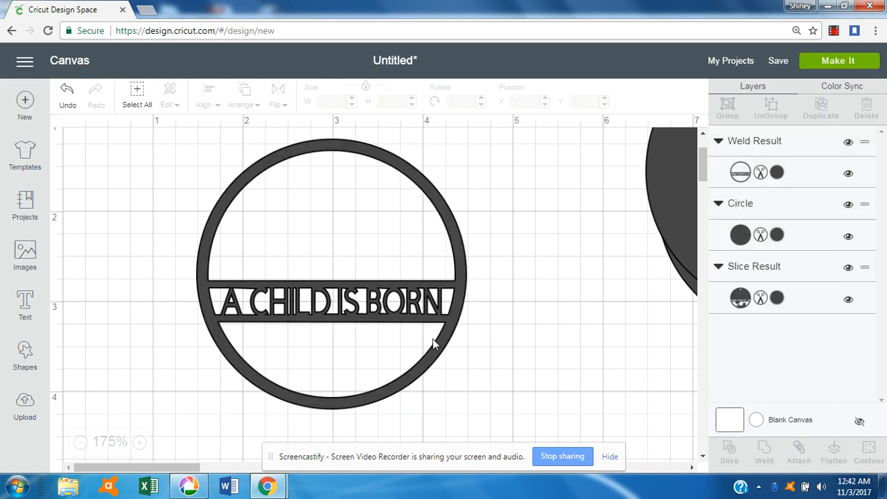
# Step: Move the solid spare circle off the finished example to about X 7.311, Y 3.378, uncovering its nativity scene
pyautogui.click(80, 442)
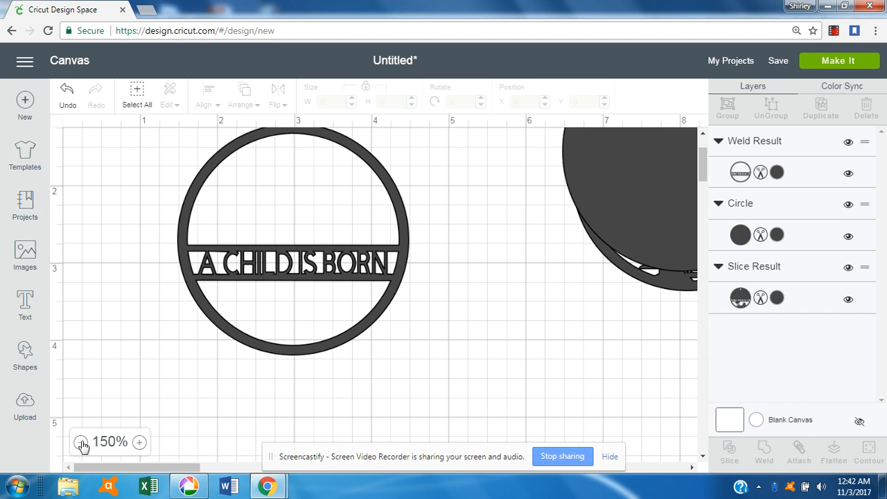
pyautogui.click(81, 442)
pyautogui.moveTo(581, 178); pyautogui.dragTo(633, 396)
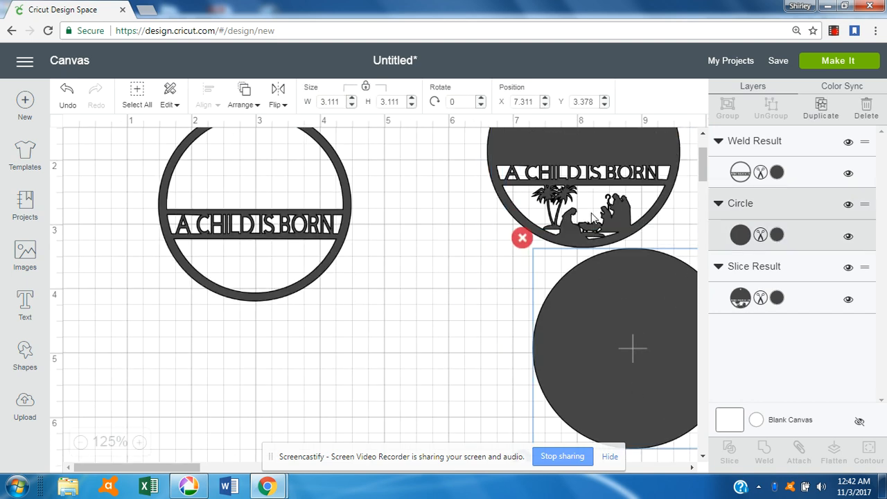
# Step: Insert the purchased nativity pop-up image from the image library onto the canvas
pyautogui.click(25, 255)
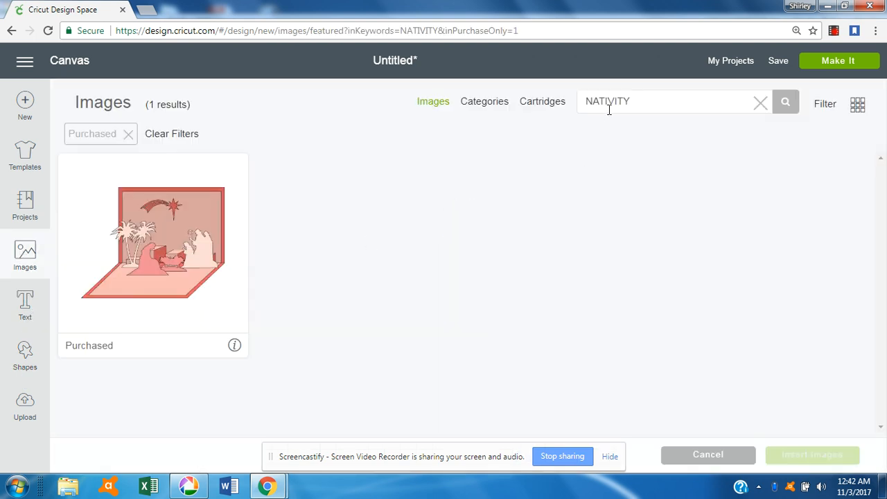
pyautogui.click(201, 222)
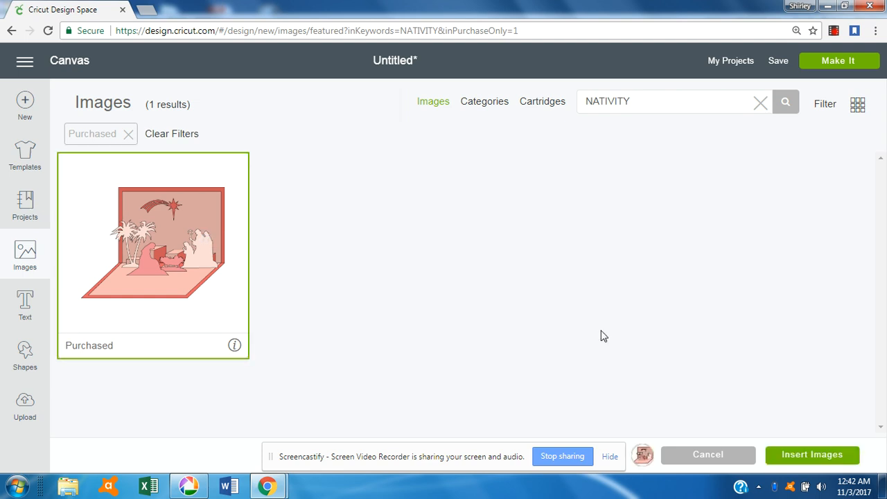
pyautogui.click(814, 453)
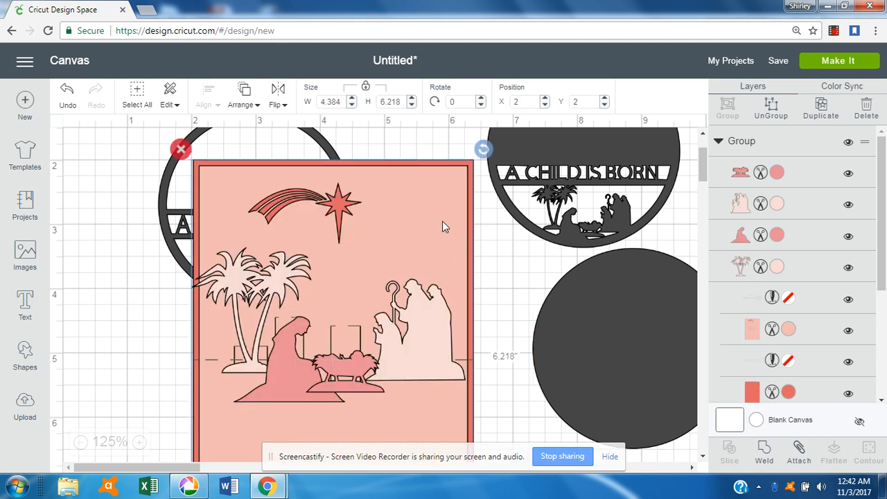
# Step: Ungroup the nativity image and delete its card panels with the star, keeping the palms, figures and manger
pyautogui.click(771, 106)
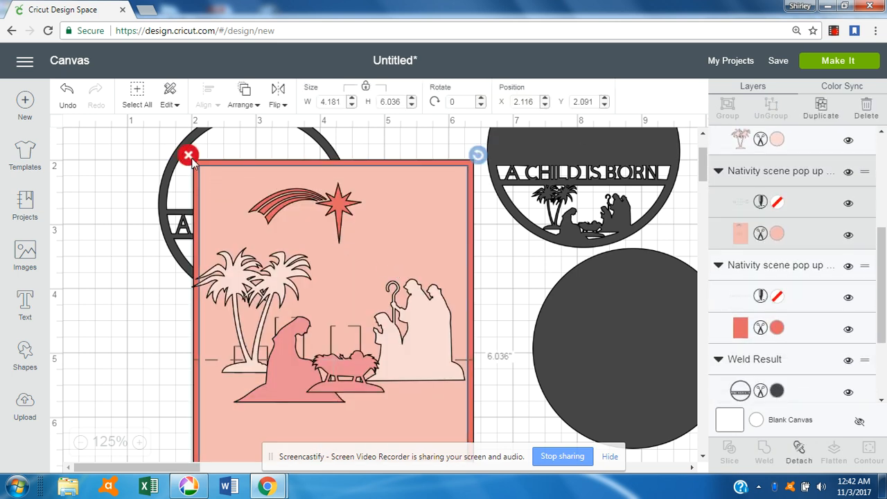
pyautogui.click(191, 157)
pyautogui.click(230, 196)
pyautogui.click(184, 154)
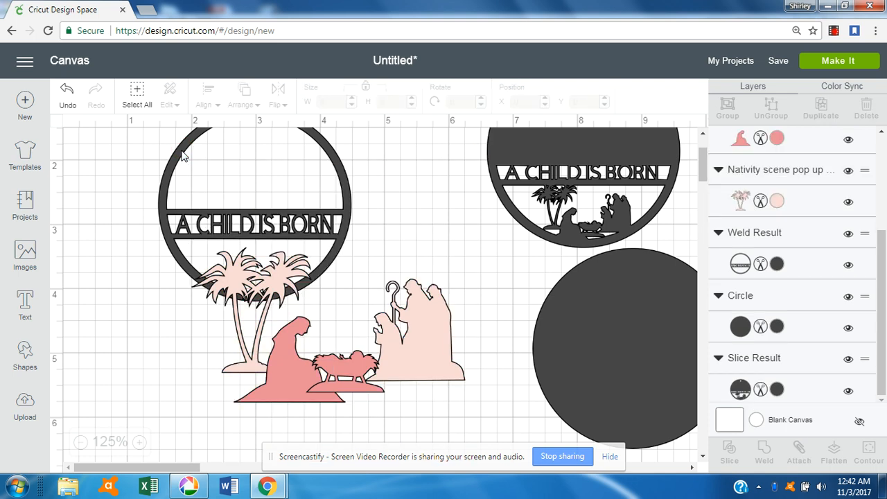
# Step: Move the lettered ring clear of the nativity pieces and group the palms, the figures and the manger
pyautogui.moveTo(296, 235); pyautogui.dragTo(686, 248)
pyautogui.moveTo(164, 219); pyautogui.dragTo(496, 429)
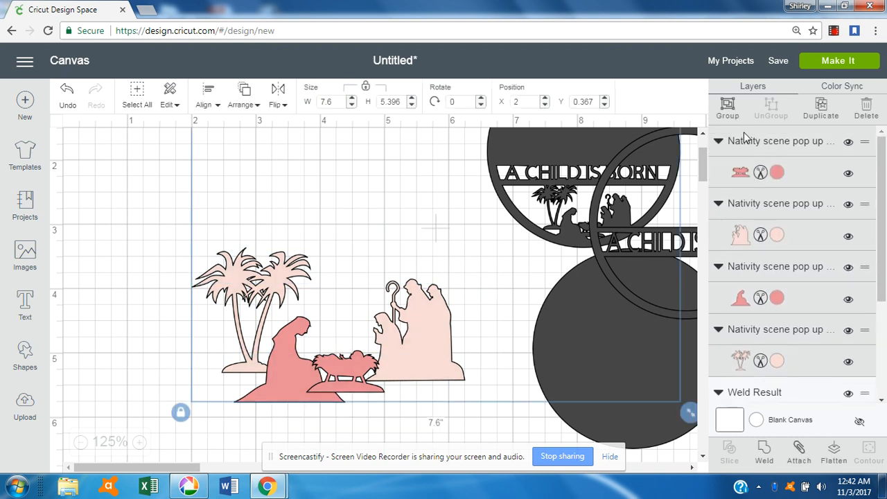
pyautogui.click(424, 196)
pyautogui.moveTo(176, 211); pyautogui.dragTo(428, 425)
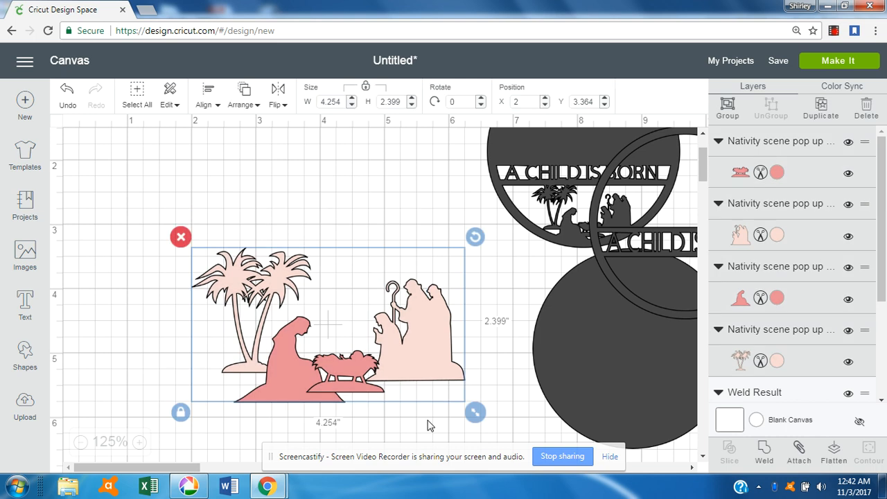
pyautogui.click(727, 105)
# Step: Move the ring to X 2.431, Y 2.089 and fit the nativity group beneath its lettering at about 1.599 by 0.902 in
pyautogui.moveTo(608, 253); pyautogui.dragTo(239, 296)
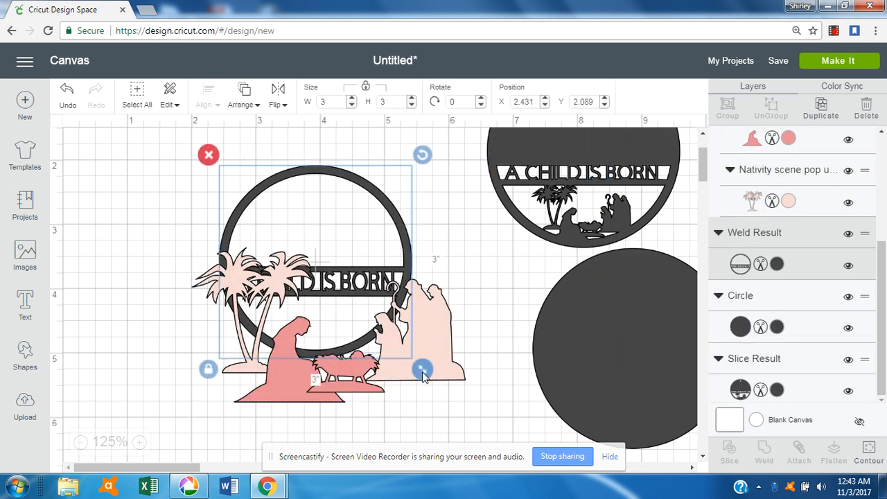
pyautogui.click(430, 371)
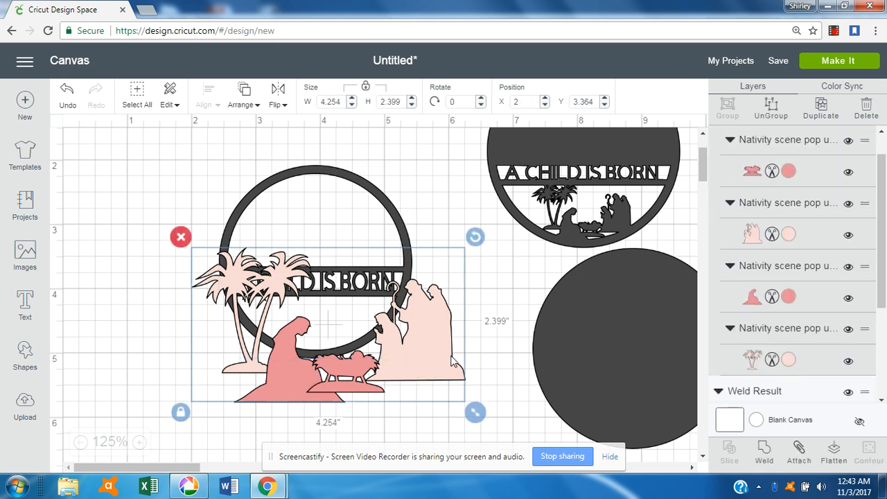
pyautogui.moveTo(438, 389); pyautogui.dragTo(349, 349)
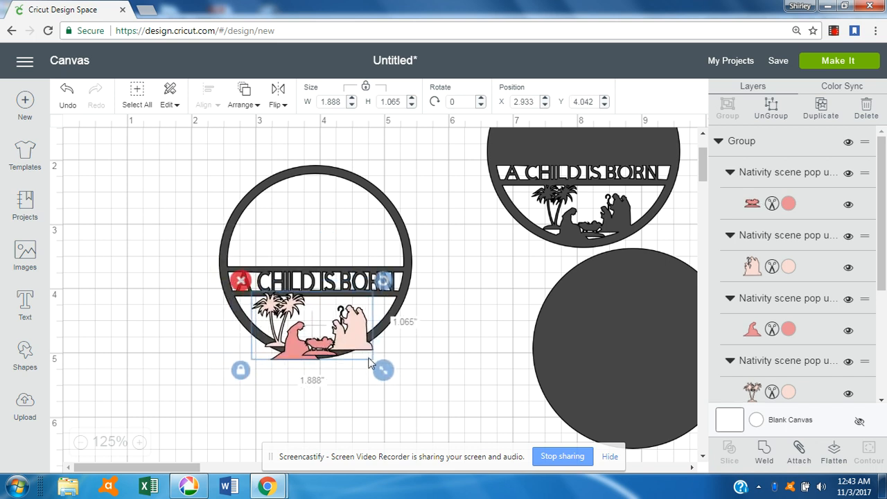
pyautogui.moveTo(388, 378); pyautogui.dragTo(360, 338)
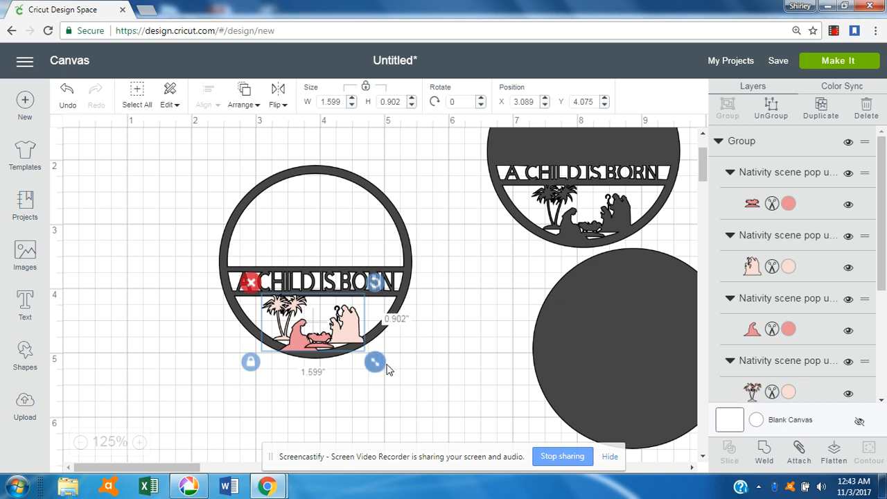
# Step: Try welding the nativity group to the lettered ring
pyautogui.click(451, 342)
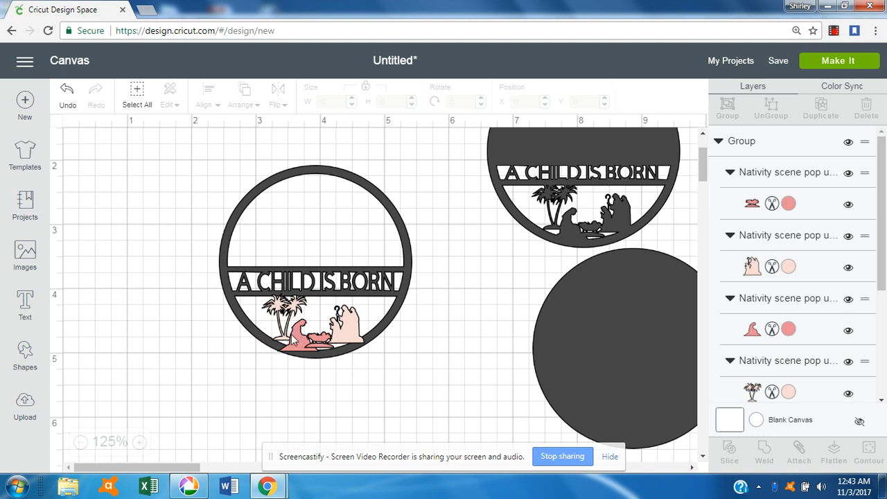
pyautogui.moveTo(213, 152); pyautogui.dragTo(437, 402)
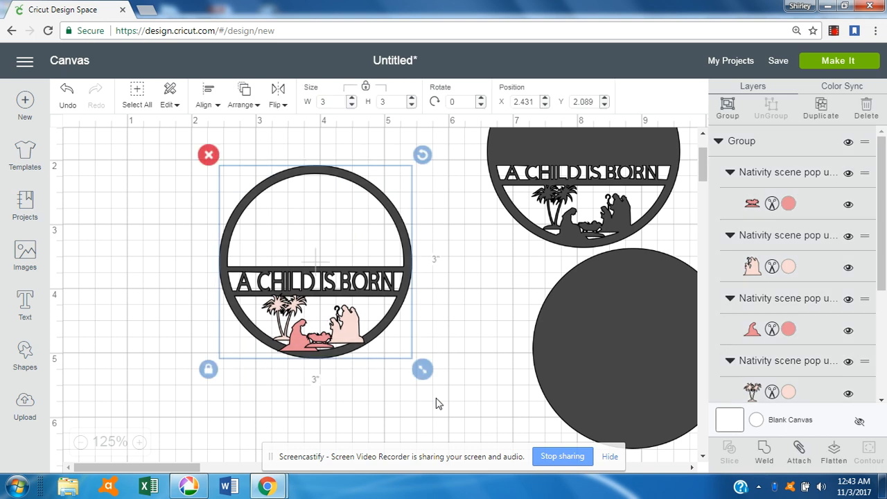
pyautogui.click(762, 448)
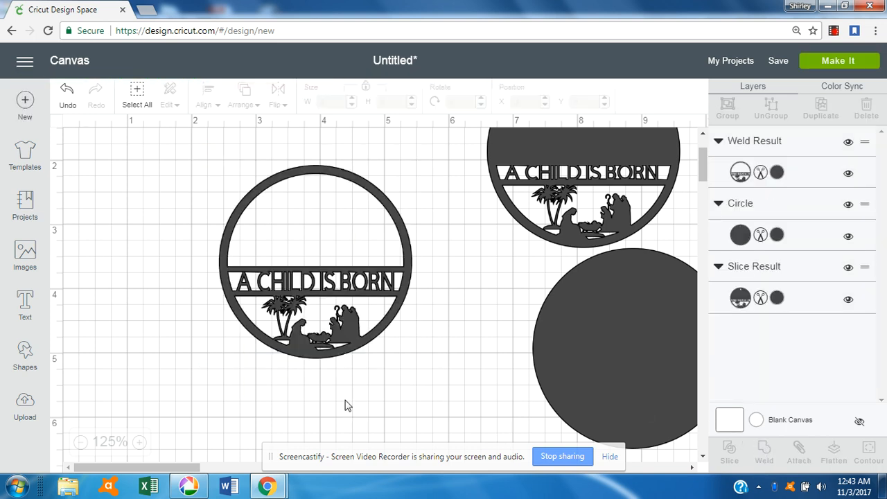
# Step: Move the welded ornament to inspect how the scene joins the ring, and undo both the move and the weld
pyautogui.click(140, 443)
pyautogui.click(139, 443)
pyautogui.click(139, 443)
pyautogui.moveTo(484, 419); pyautogui.dragTo(314, 297)
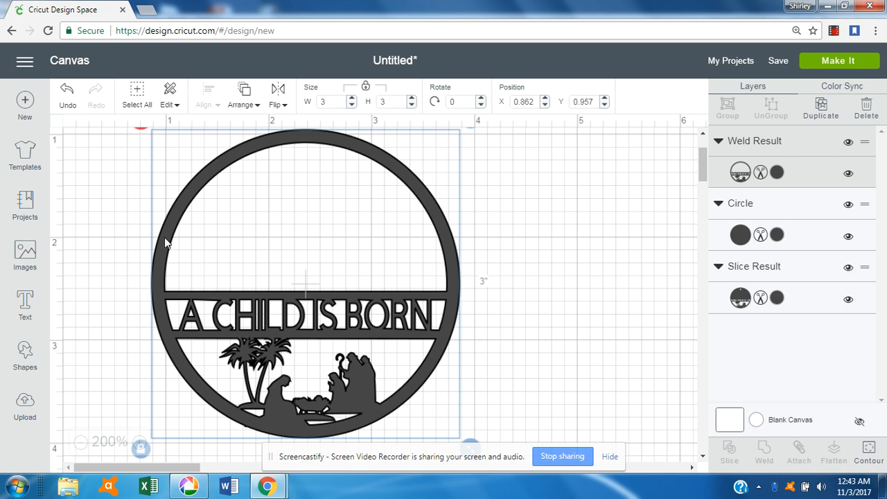
pyautogui.click(65, 97)
pyautogui.click(64, 99)
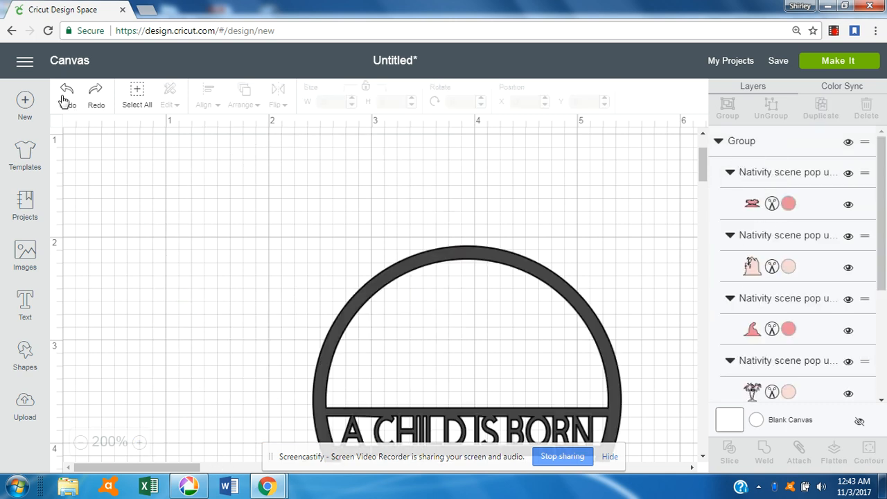
# Step: Shrink the nativity group to about 1.55 by 0.874 in and reposition it at about X 3.165, Y 4.089 on the ring's lower edge
pyautogui.moveTo(699, 161); pyautogui.dragTo(700, 181)
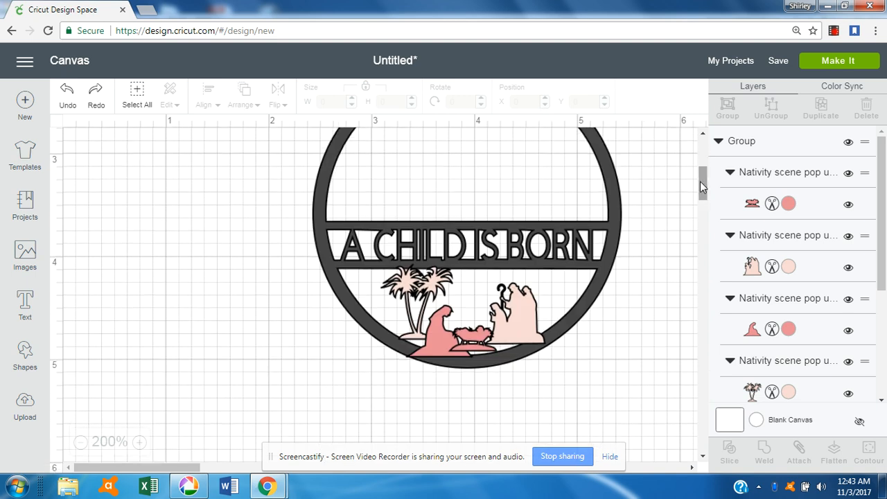
pyautogui.click(516, 313)
pyautogui.moveTo(558, 368); pyautogui.dragTo(550, 364)
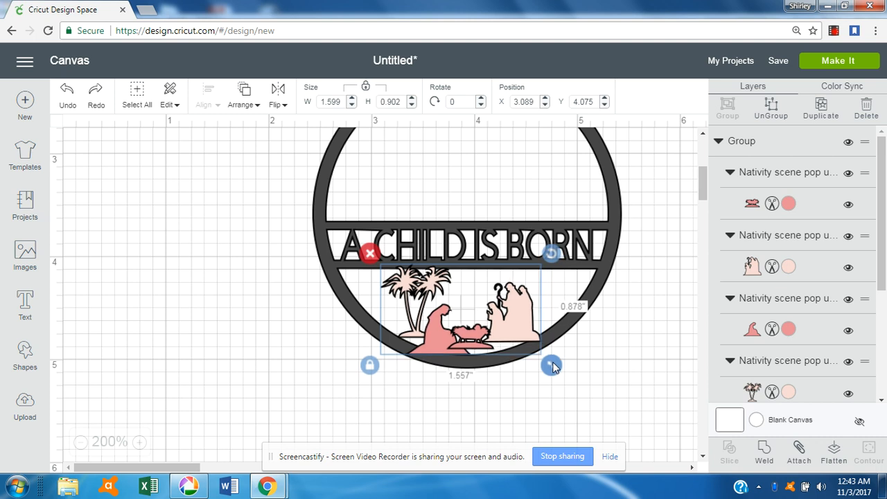
pyautogui.moveTo(520, 333); pyautogui.dragTo(528, 335)
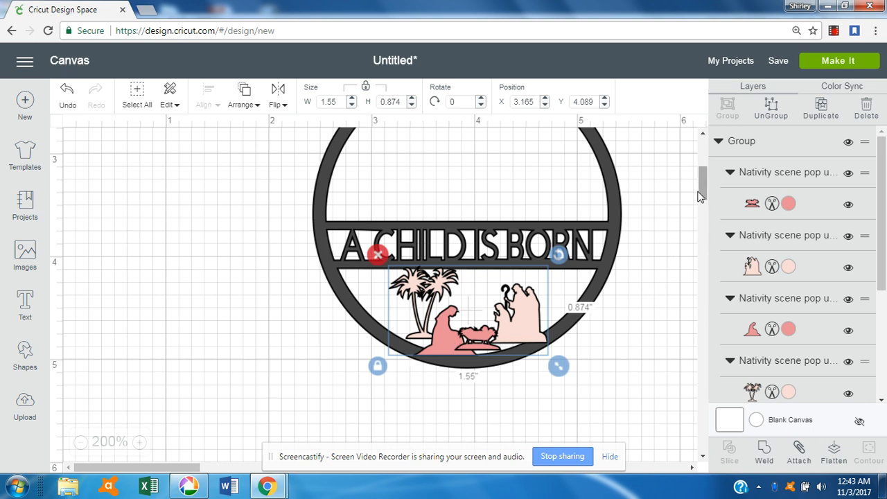
# Step: Weld the nativity group to the lettered ring and move the ornament to about X 1.542, Y 2.102
pyautogui.scroll(3, 700, 183)
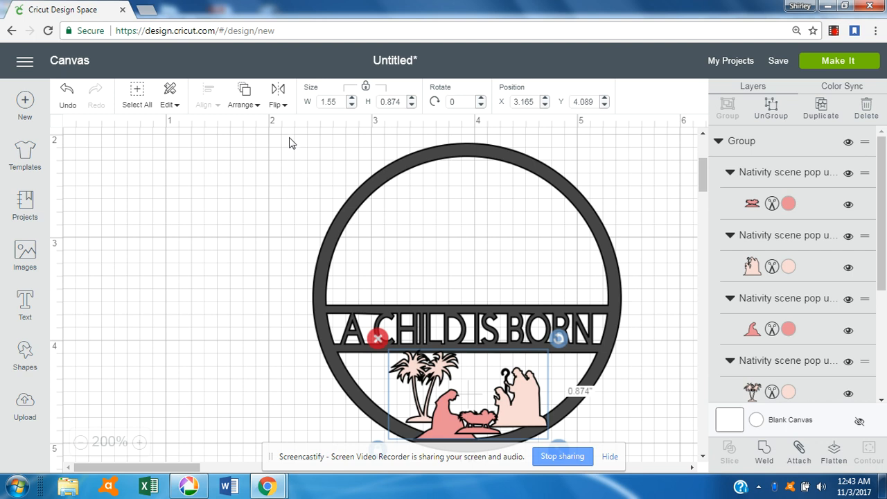
pyautogui.moveTo(274, 141); pyautogui.dragTo(662, 459)
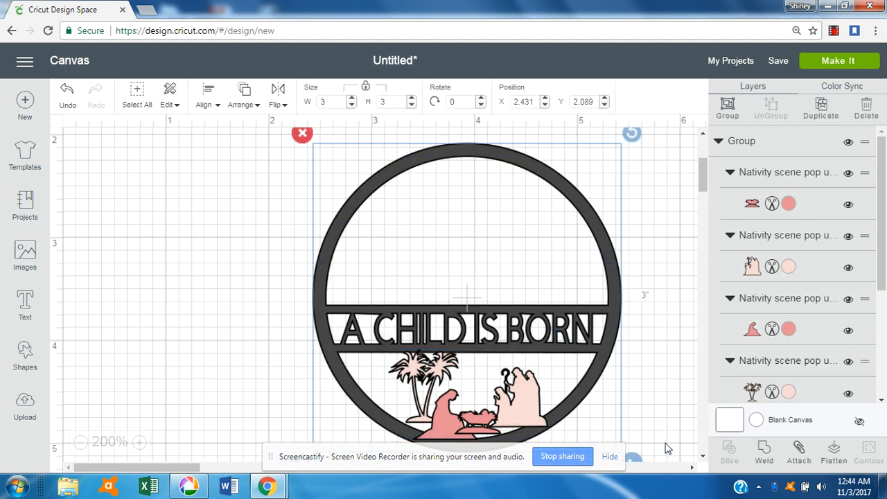
pyautogui.click(762, 450)
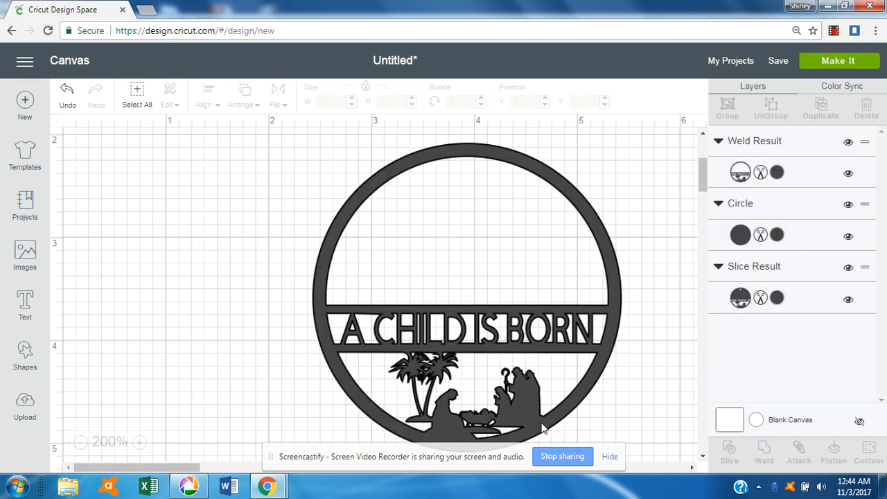
pyautogui.moveTo(485, 351); pyautogui.dragTo(391, 351)
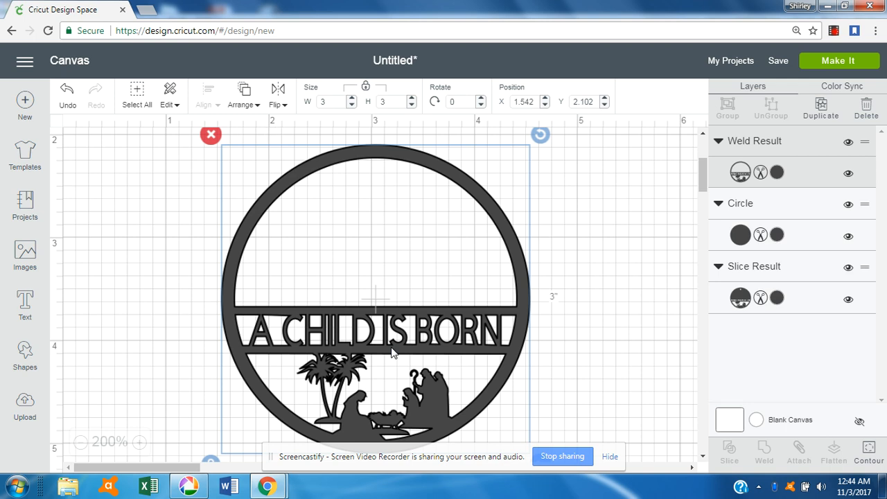
pyautogui.click(80, 443)
pyautogui.click(78, 446)
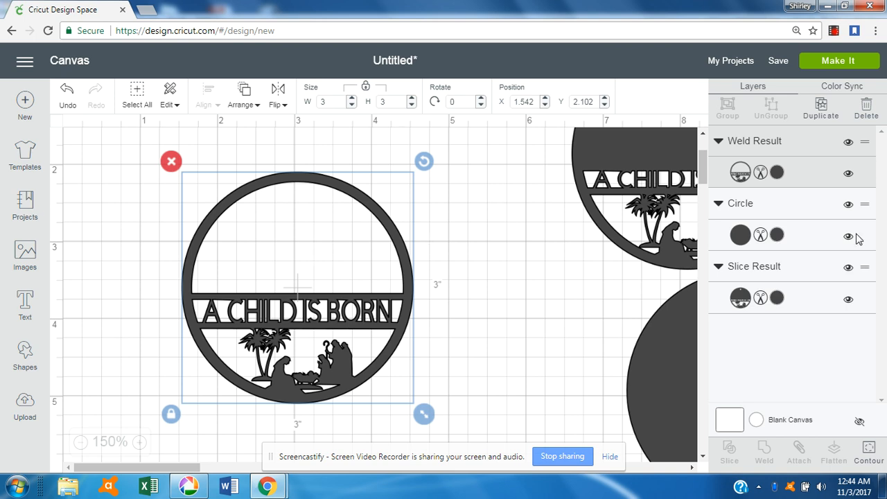
# Step: Hide the contour of the large opening above the lettering so the ornament's upper part is solid
pyautogui.click(868, 450)
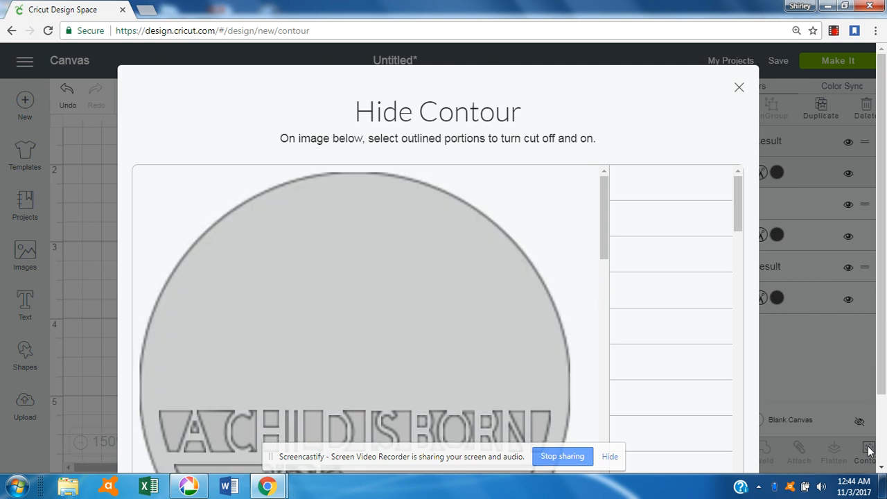
pyautogui.click(349, 243)
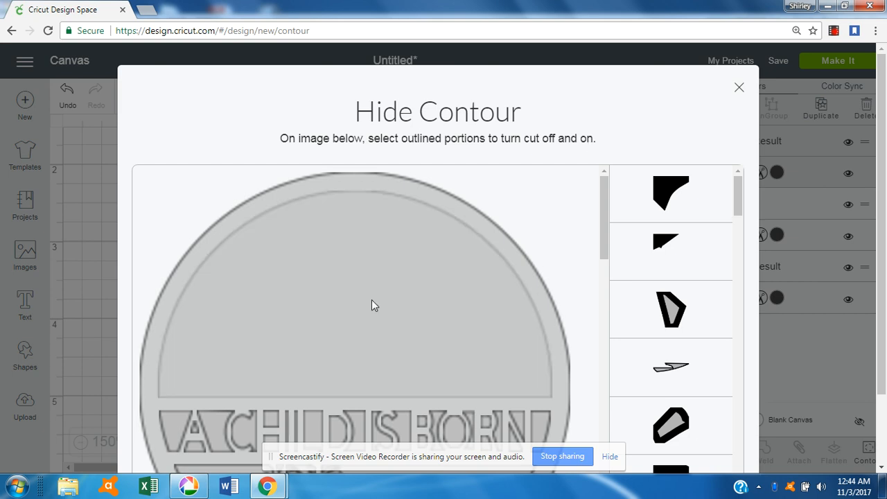
pyautogui.click(738, 89)
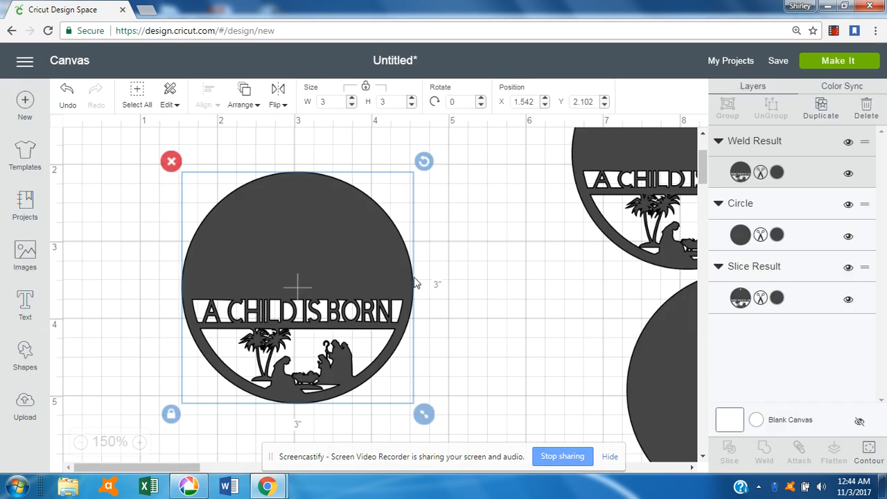
# Step: Shrink the spare circle to about 0.241 in at the ornament's top edge and bring it to the front
pyautogui.moveTo(658, 347); pyautogui.dragTo(307, 240)
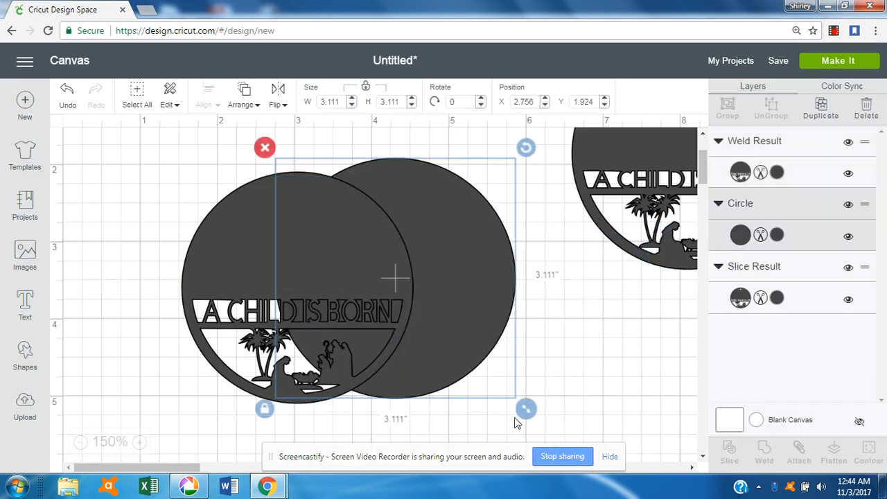
pyautogui.moveTo(526, 408); pyautogui.dragTo(308, 177)
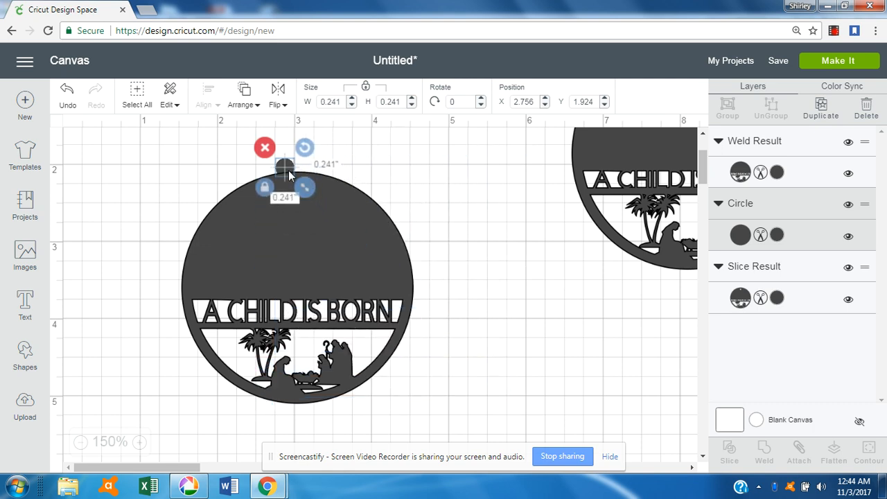
pyautogui.click(250, 100)
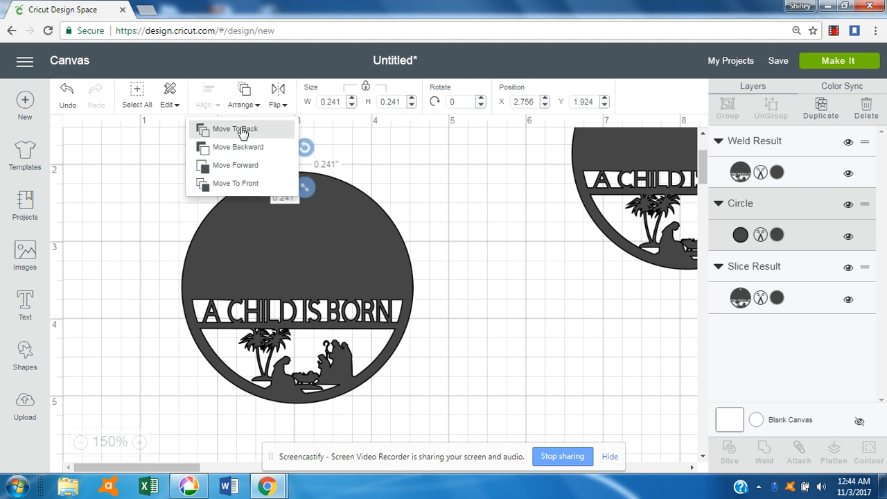
pyautogui.click(234, 183)
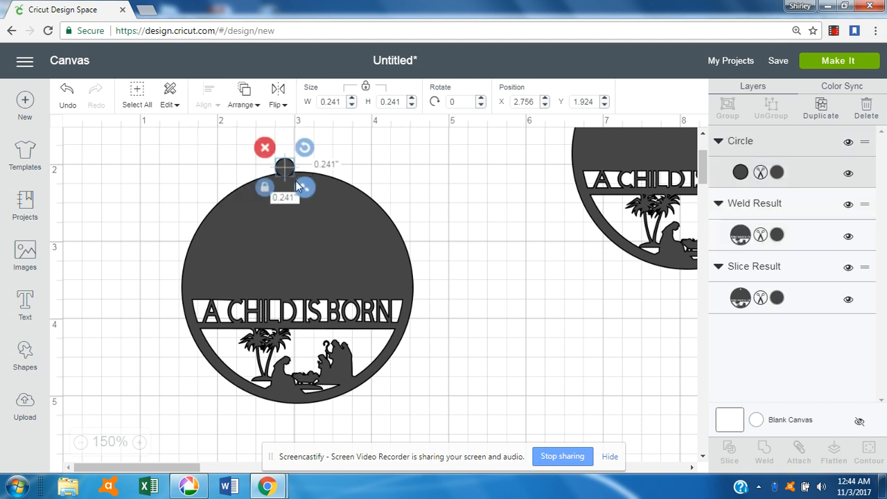
# Step: Shrink the small circle, place it just inside the ornament's upper edge and center it horizontally with the ornament
pyautogui.moveTo(304, 187)
pyautogui.mouseDown()
pyautogui.moveTo(296, 178)
pyautogui.moveTo(300, 194)
pyautogui.mouseUp()
pyautogui.moveTo(182, 139); pyautogui.dragTo(476, 442)
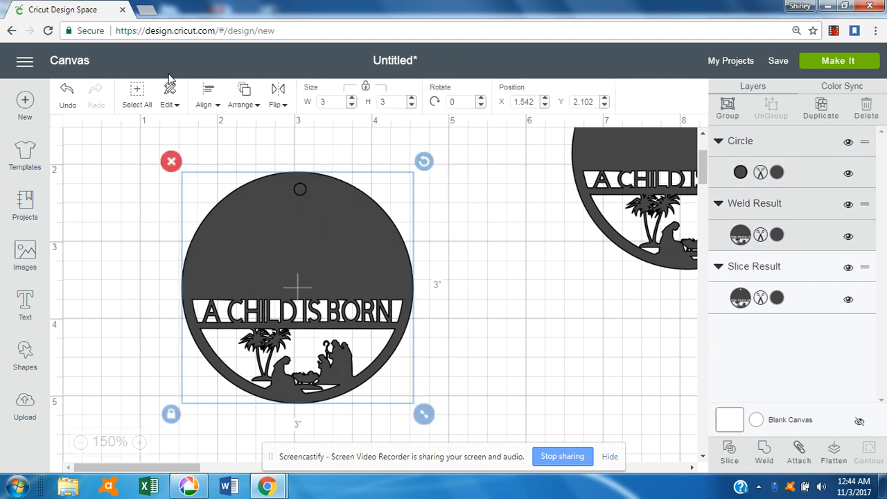
pyautogui.click(208, 92)
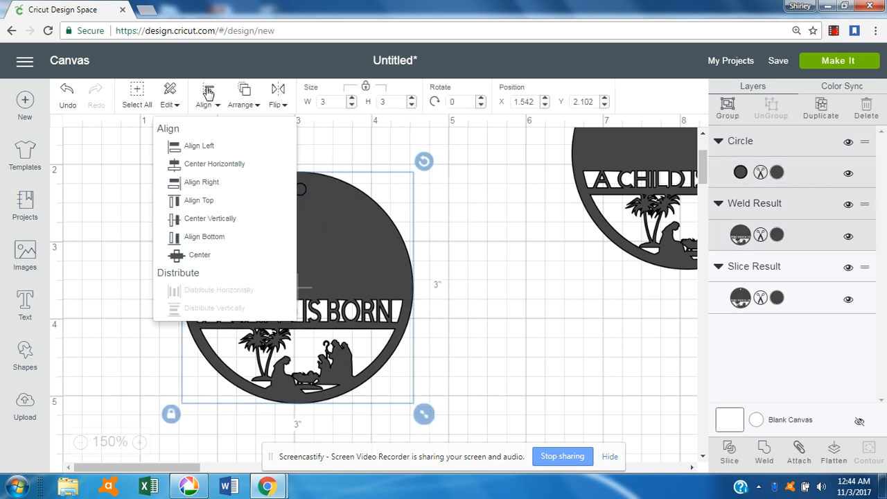
pyautogui.click(225, 166)
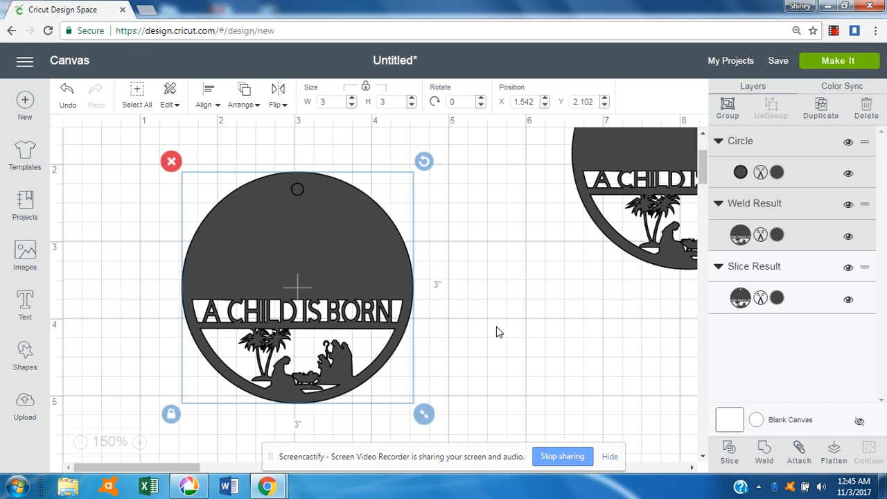
# Step: Slice the small circle out of the ornament and delete both leftover circle pieces to leave a hanging hole
pyautogui.click(729, 448)
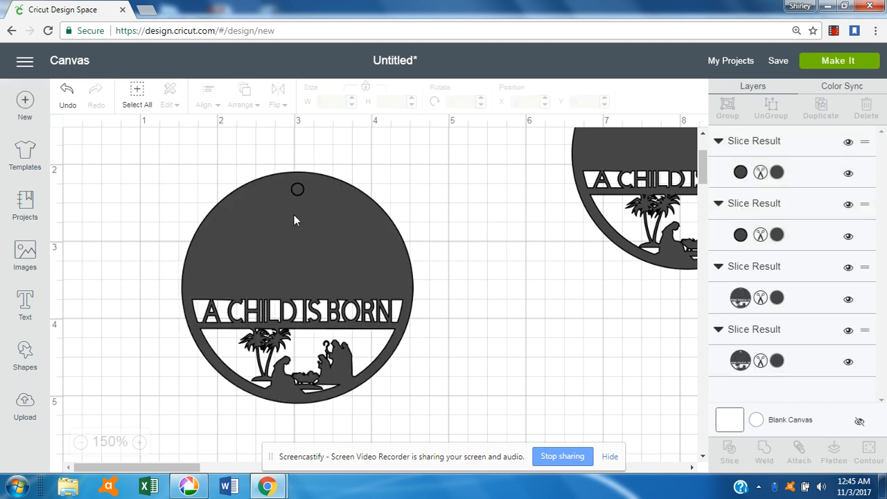
pyautogui.click(299, 195)
pyautogui.click(282, 174)
pyautogui.click(298, 187)
pyautogui.press('Delete')
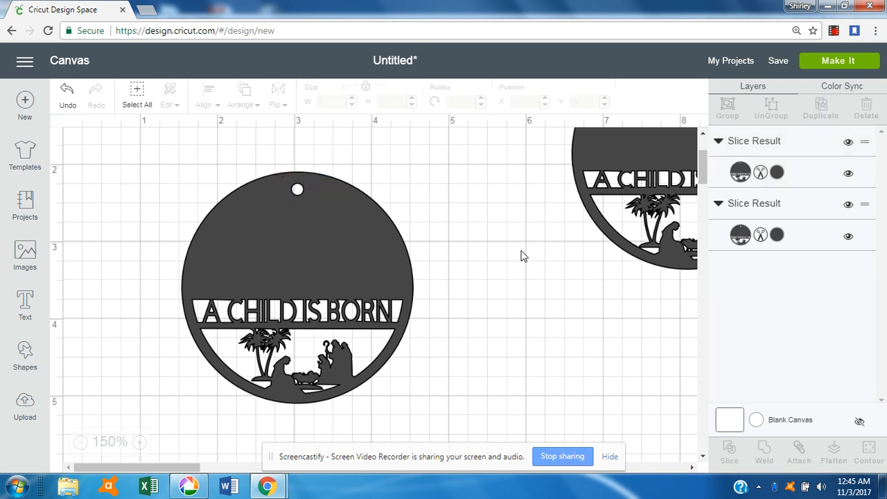
# Step: Move the other nativity ornament next to the new one, at about X 4.619, Y 2.07
pyautogui.moveTo(624, 234); pyautogui.dragTo(471, 379)
pyautogui.moveTo(502, 297); pyautogui.dragTo(500, 278)
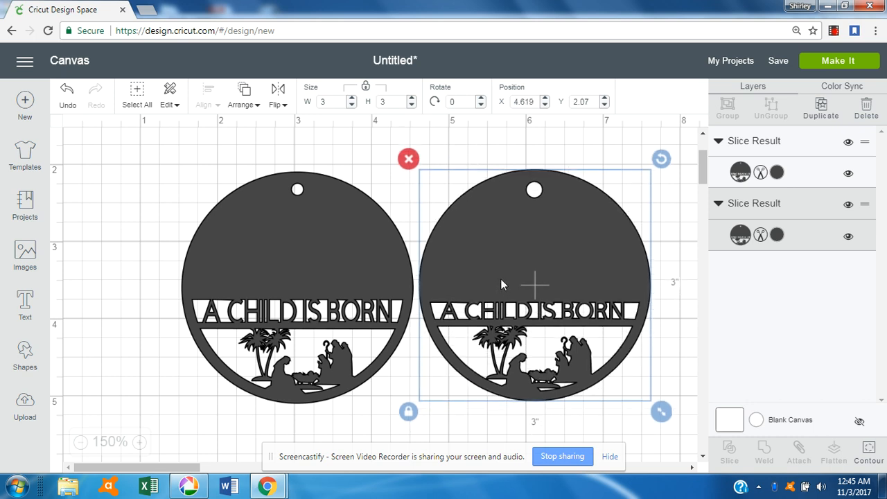